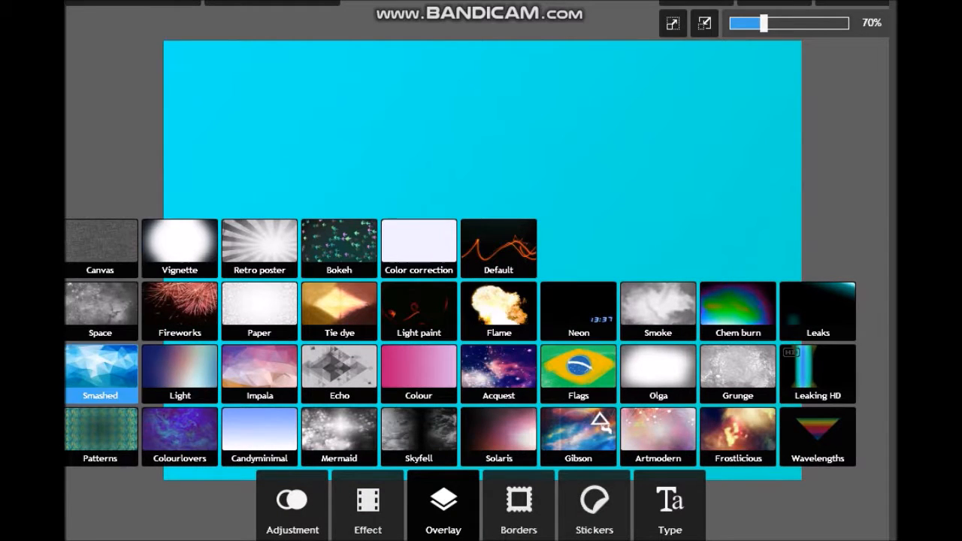
# - Try the Night and Princess overlays from the Bokeh set on the plain cyan background
pyautogui.click(339, 248)
pyautogui.click(114, 365)
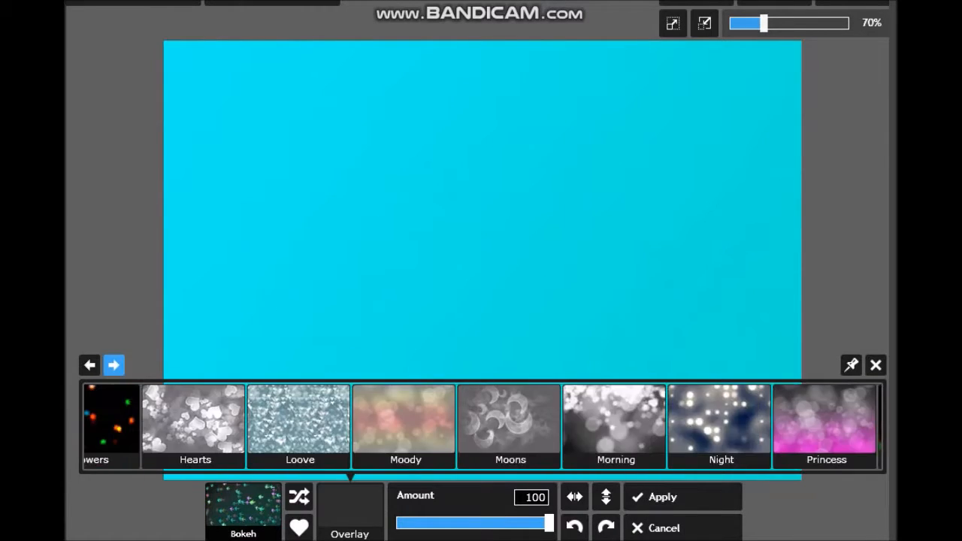
pyautogui.click(304, 419)
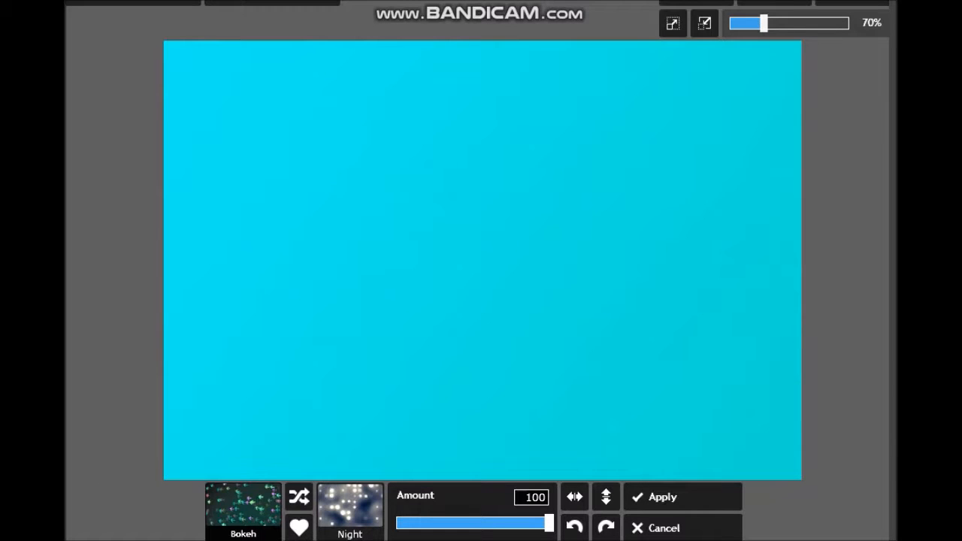
pyautogui.click(350, 511)
pyautogui.click(409, 421)
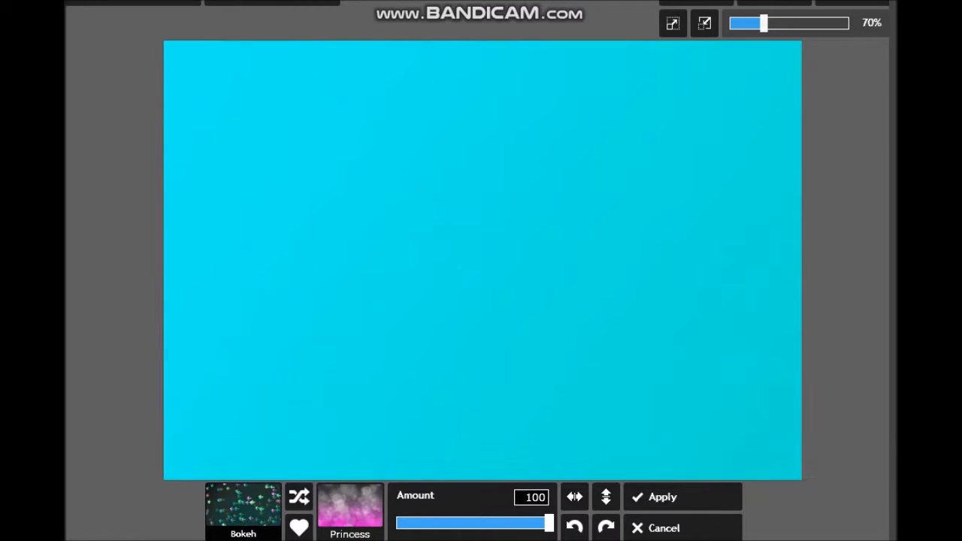
pyautogui.click(349, 511)
pyautogui.click(199, 421)
pyautogui.click(682, 528)
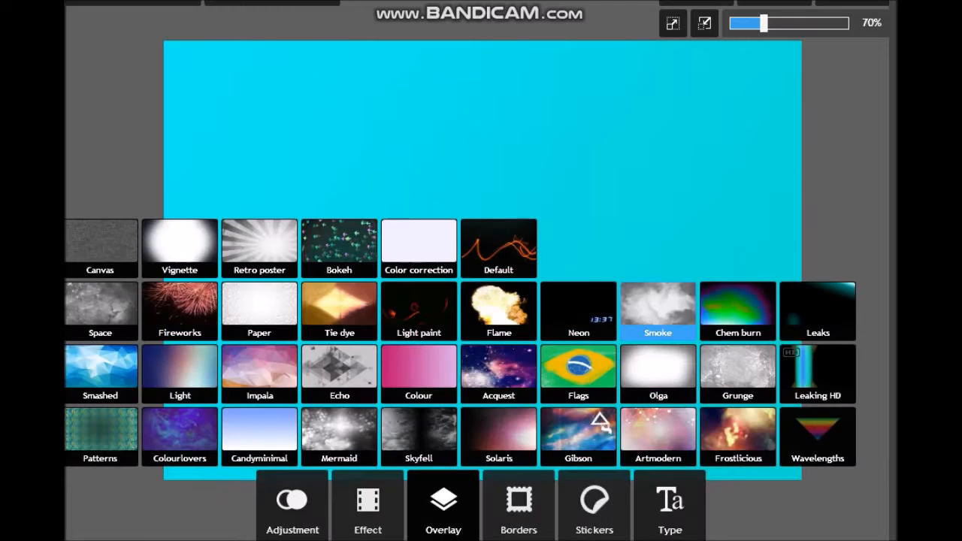
# - Try the Save overlay from the Echo set on the cyan background
pyautogui.click(339, 372)
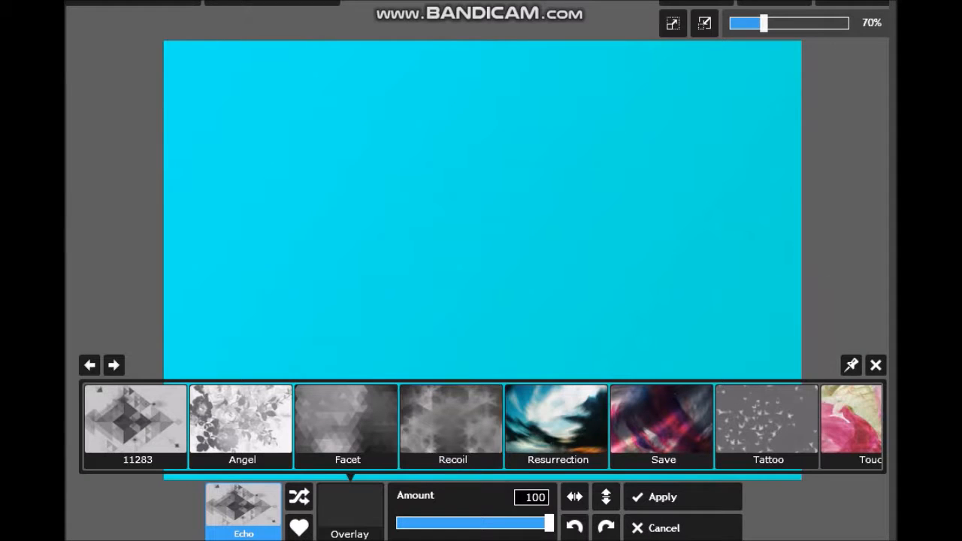
pyautogui.click(661, 420)
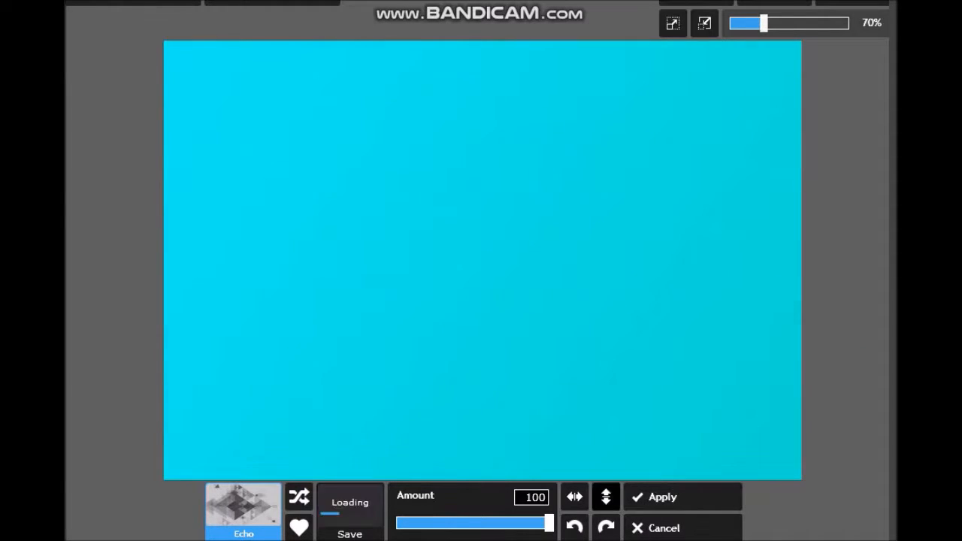
pyautogui.click(664, 528)
# - Try Castle and other overlays from the Paper set on the cyan background
pyautogui.click(255, 327)
pyautogui.click(452, 423)
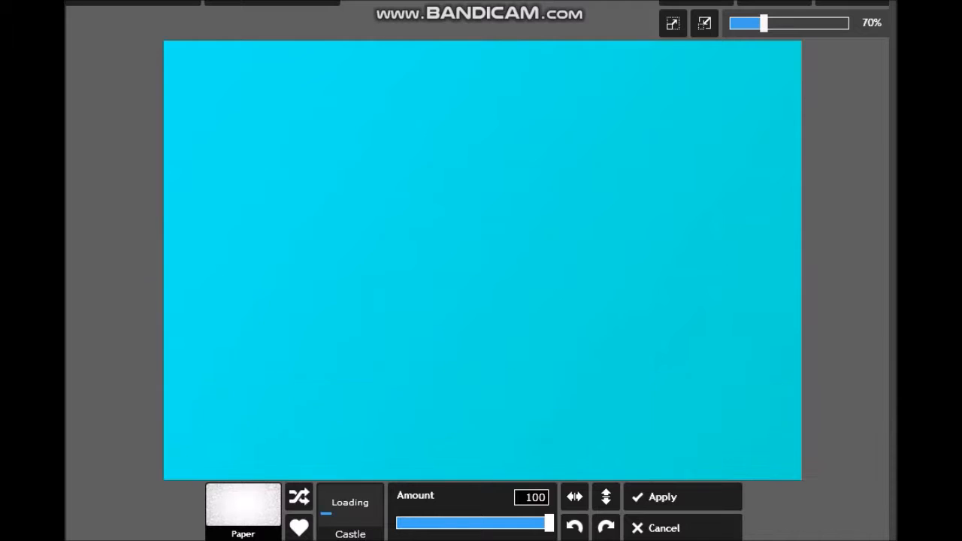
pyautogui.click(350, 511)
pyautogui.click(240, 422)
pyautogui.click(349, 512)
pyautogui.click(114, 365)
pyautogui.click(113, 366)
pyautogui.click(503, 421)
pyautogui.click(663, 497)
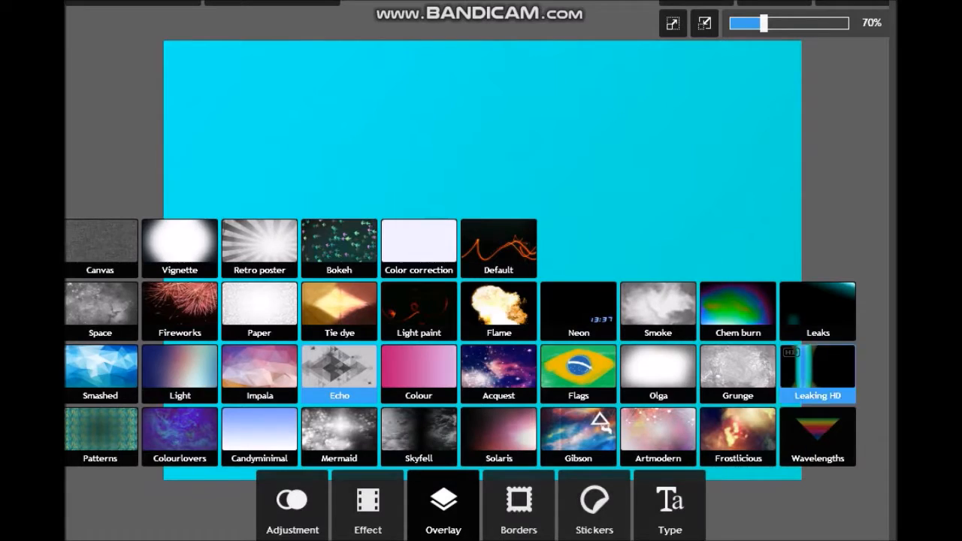
# - Try Arrowhead and several other overlays from the Wavelengths set on the cyan background
pyautogui.click(818, 435)
pyautogui.click(569, 422)
pyautogui.click(349, 511)
pyautogui.click(393, 422)
pyautogui.click(350, 511)
pyautogui.click(240, 423)
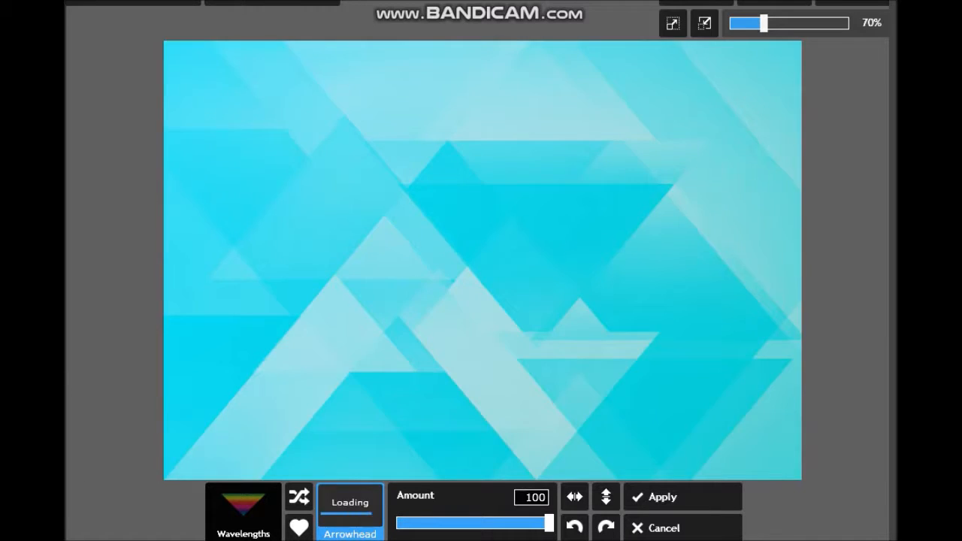
pyautogui.click(349, 511)
pyautogui.click(135, 422)
pyautogui.click(349, 511)
pyautogui.click(767, 422)
# - Try the Portal2, Portal and Stalag overlays from the Wavelengths set
pyautogui.click(349, 511)
pyautogui.click(113, 365)
pyautogui.click(113, 365)
pyautogui.click(696, 422)
pyautogui.click(350, 511)
pyautogui.click(113, 365)
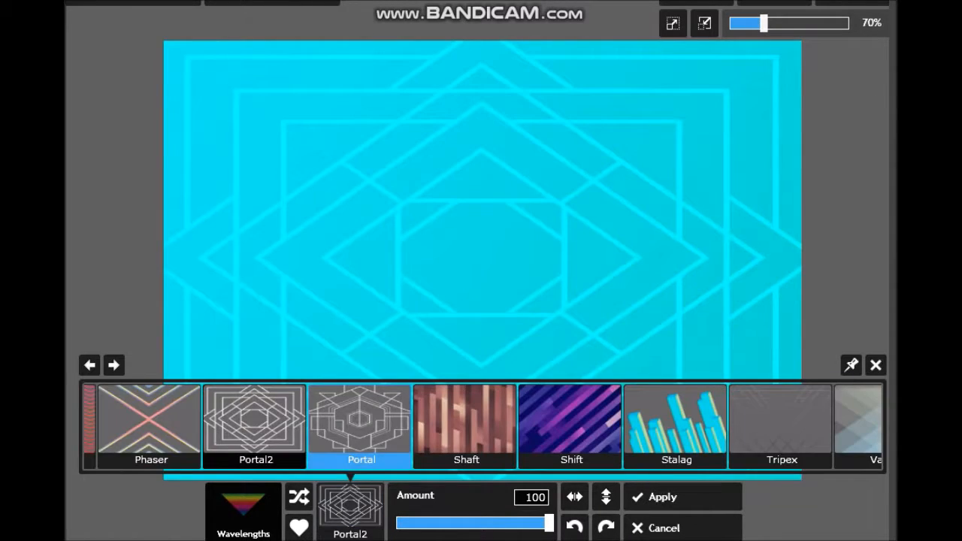
pyautogui.click(361, 423)
pyautogui.click(350, 511)
pyautogui.click(676, 423)
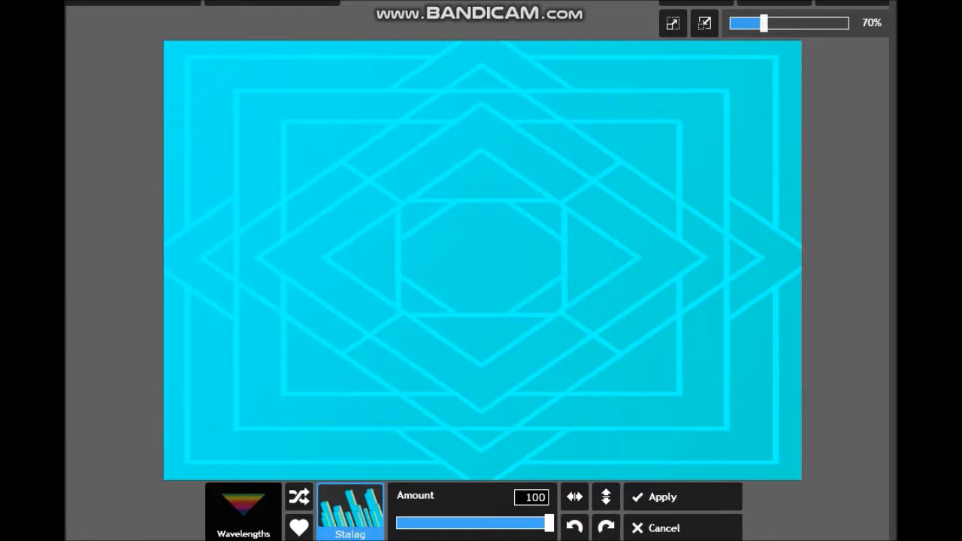
# - Try the Shift, Valleys and Shaft overlays from the Wavelengths set
pyautogui.click(349, 511)
pyautogui.click(572, 423)
pyautogui.click(350, 511)
pyautogui.click(856, 422)
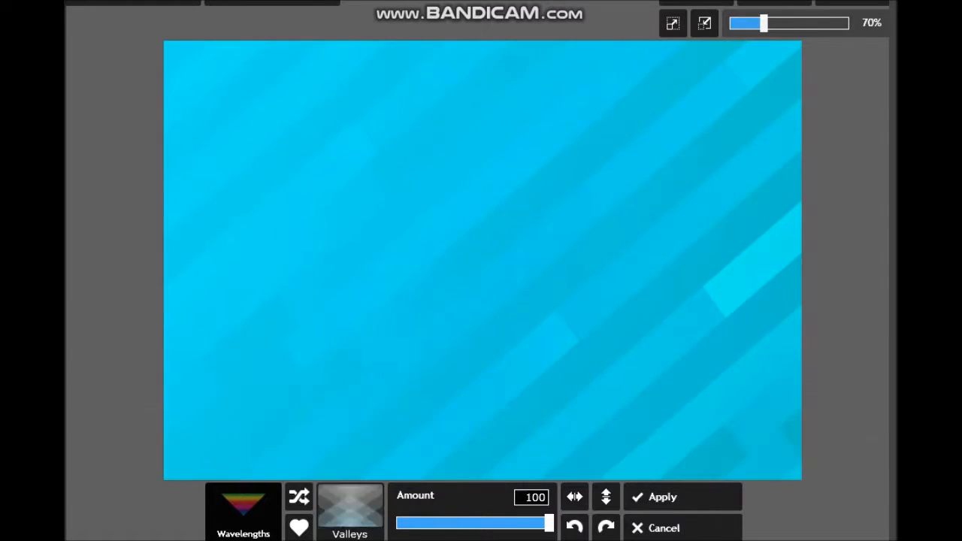
pyautogui.click(350, 511)
pyautogui.click(407, 422)
# - Apply the Navaoh chevron overlay from the Wavelengths set at an amount of 100
pyautogui.click(350, 511)
pyautogui.click(90, 365)
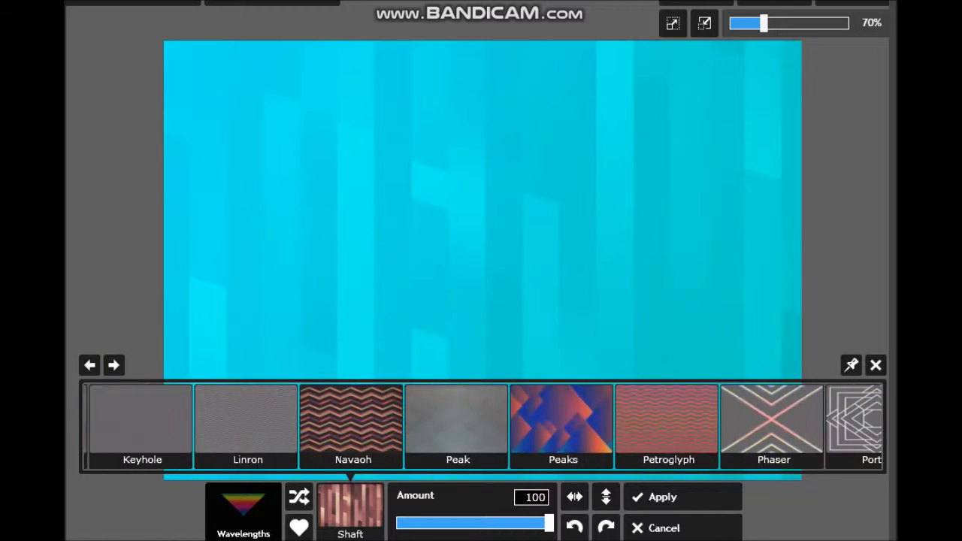
pyautogui.click(351, 423)
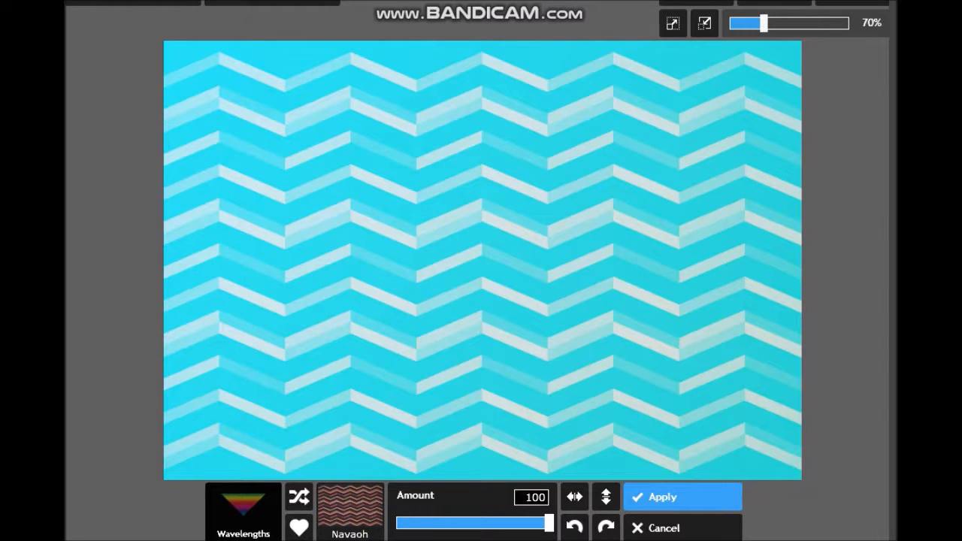
pyautogui.click(682, 497)
# - Look through the Inspiration and Motivation white sticker sets for a suitable sticker
pyautogui.click(594, 507)
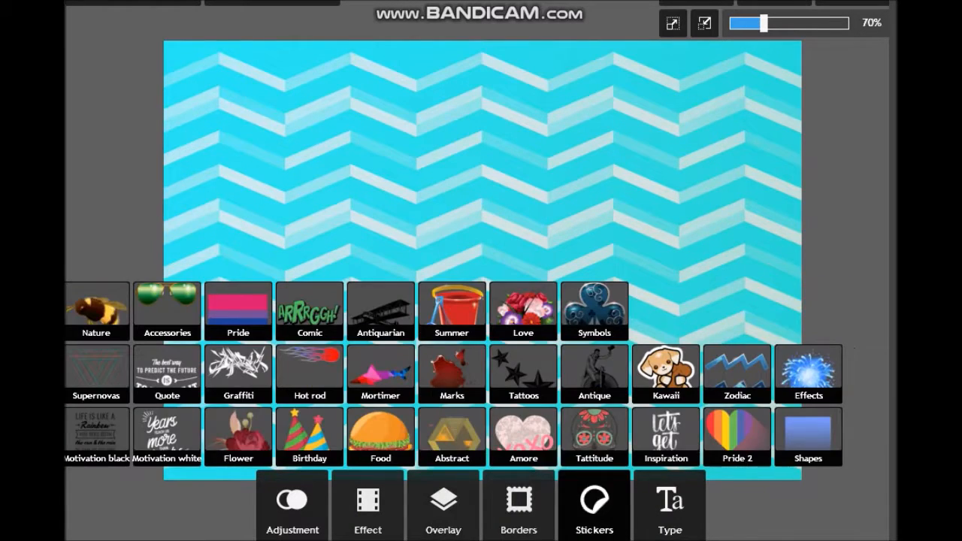
pyautogui.click(666, 436)
pyautogui.click(527, 462)
pyautogui.click(527, 438)
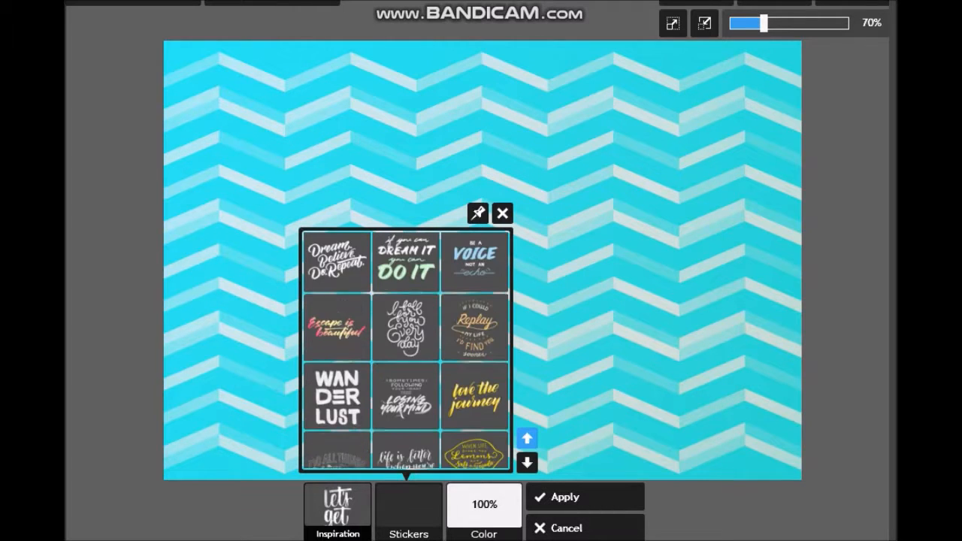
pyautogui.click(567, 528)
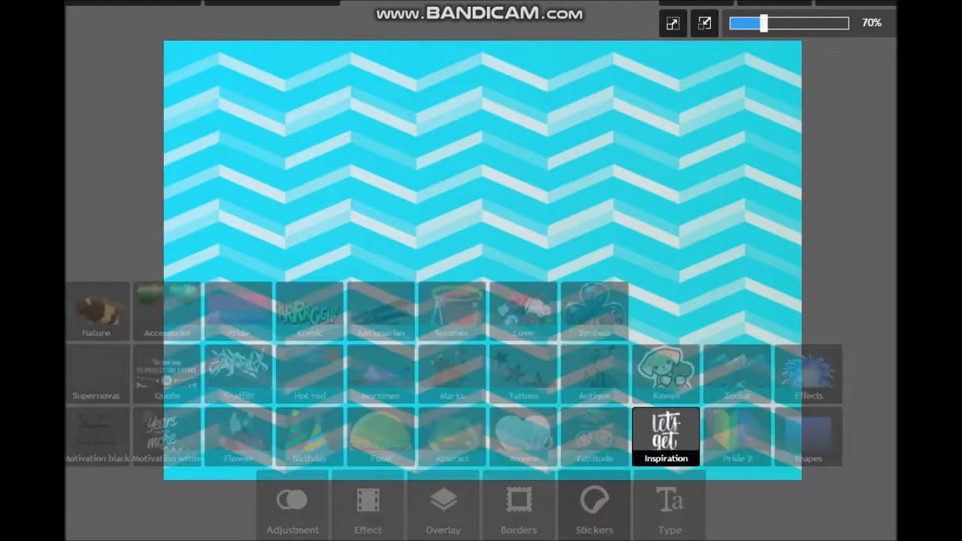
pyautogui.click(166, 436)
pyautogui.click(527, 462)
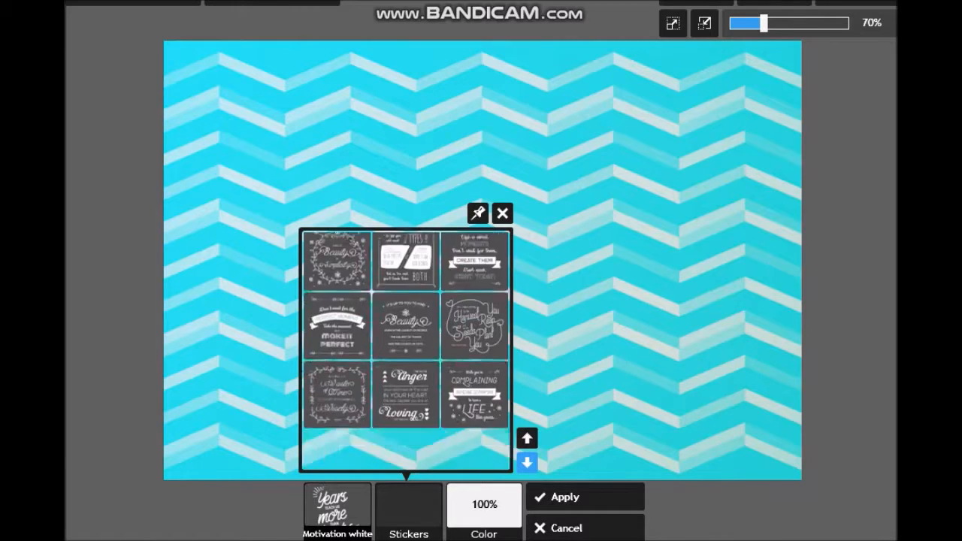
pyautogui.click(567, 528)
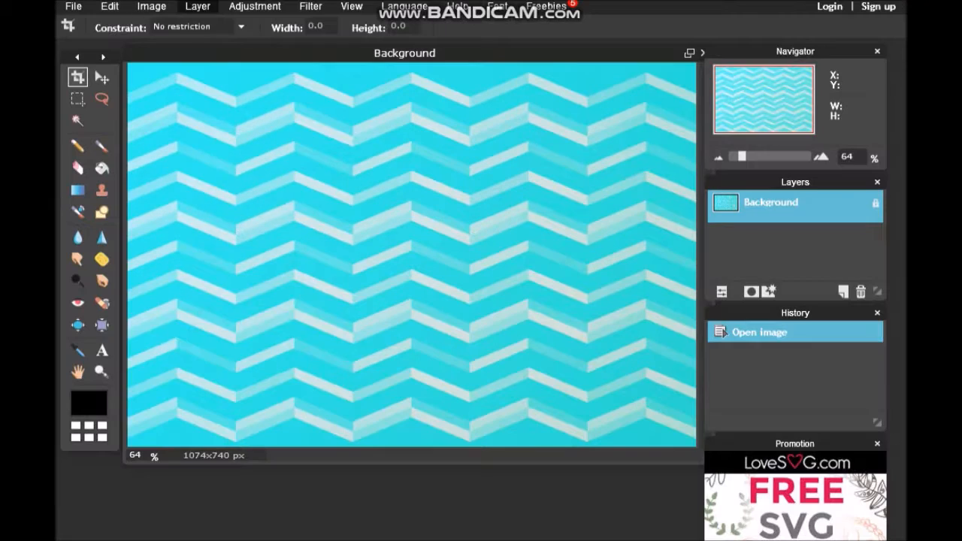
# - Open the image of the masked character with a raised gloved hand as a layer over the chevron background
pyautogui.click(197, 6)
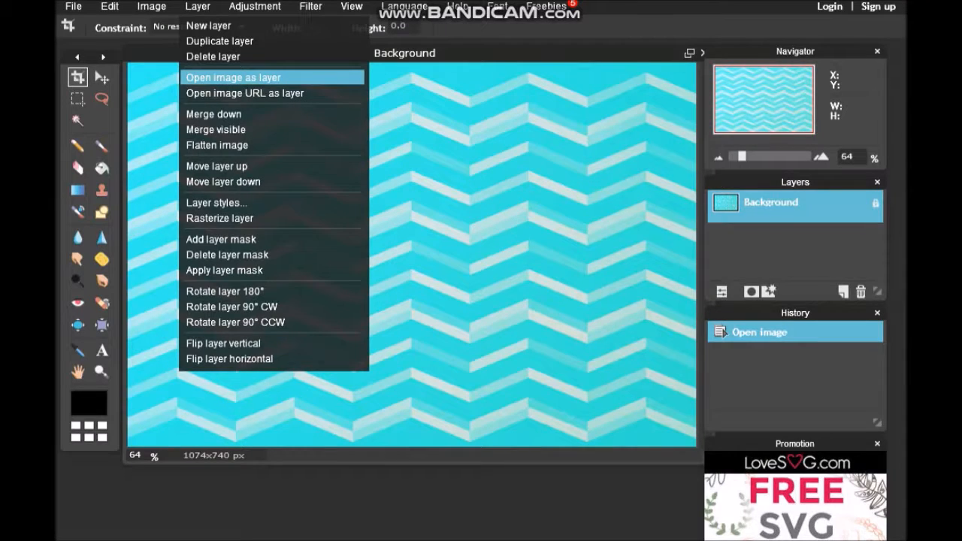
pyautogui.click(262, 78)
pyautogui.doubleClick(552, 84)
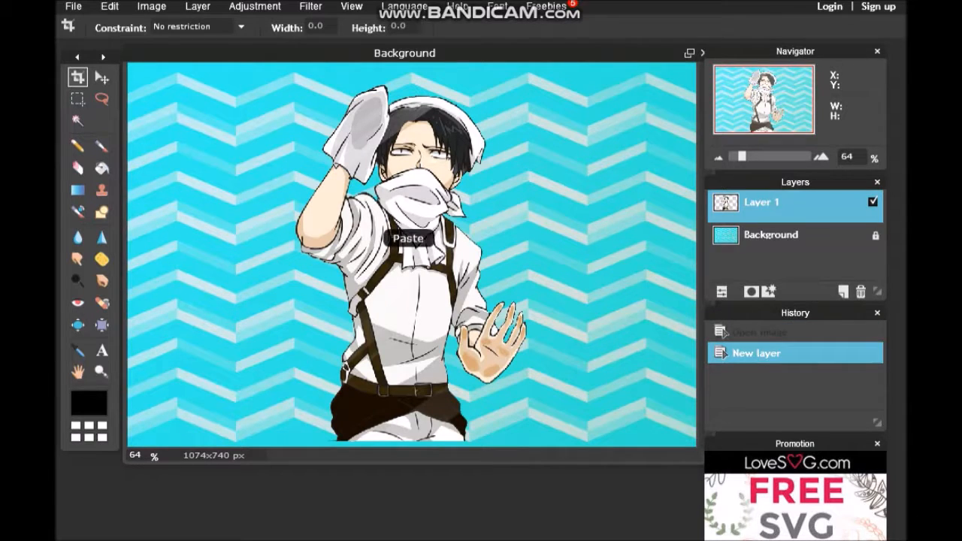
# - Unlock the background layer and move the masked character's layer down so the canvas edge crops it at the waist
pyautogui.doubleClick(875, 235)
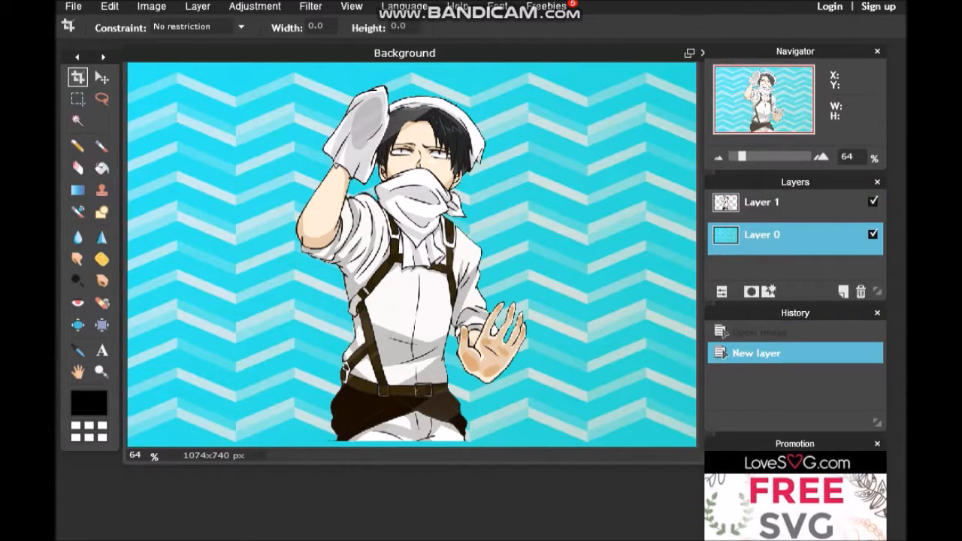
pyautogui.click(791, 205)
pyautogui.moveTo(425, 271); pyautogui.dragTo(432, 356)
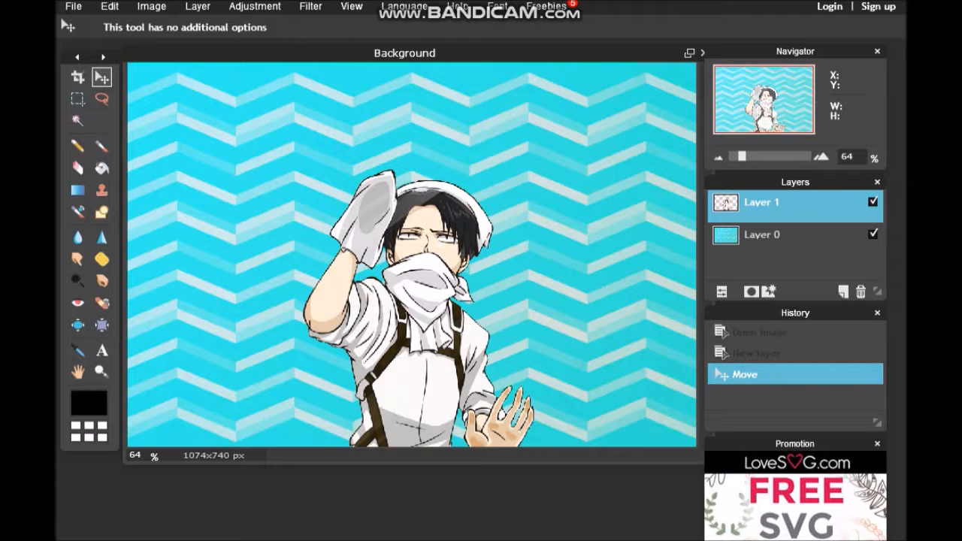
# - Open the image of the leaping character holding two mops as another layer
pyautogui.click(198, 7)
pyautogui.click(243, 79)
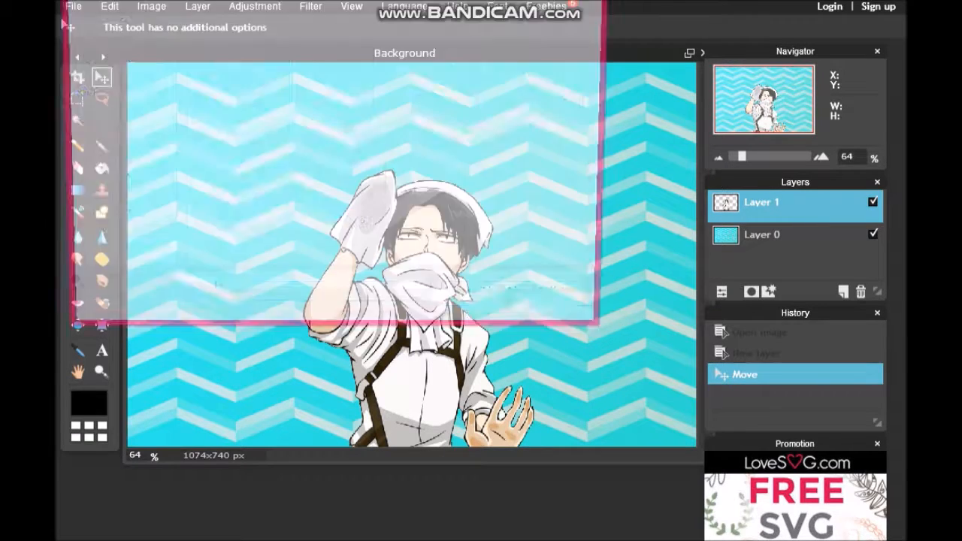
pyautogui.click(348, 94)
pyautogui.click(477, 315)
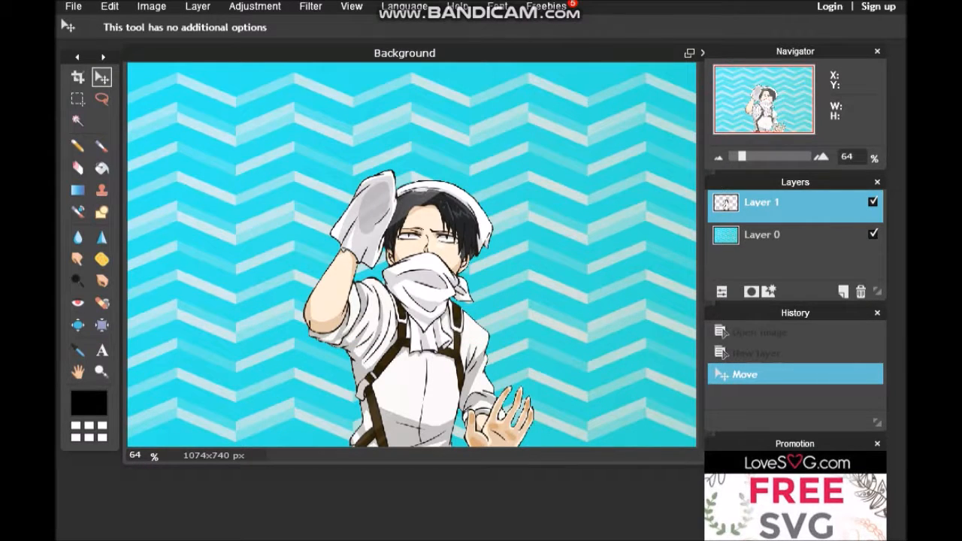
# - Place the two-mop character on the right side of the canvas and order its layer beneath the masked character
pyautogui.moveTo(396, 214); pyautogui.dragTo(565, 214)
pyautogui.moveTo(751, 234); pyautogui.dragTo(725, 203)
pyautogui.moveTo(571, 196); pyautogui.dragTo(533, 192)
pyautogui.click(735, 235)
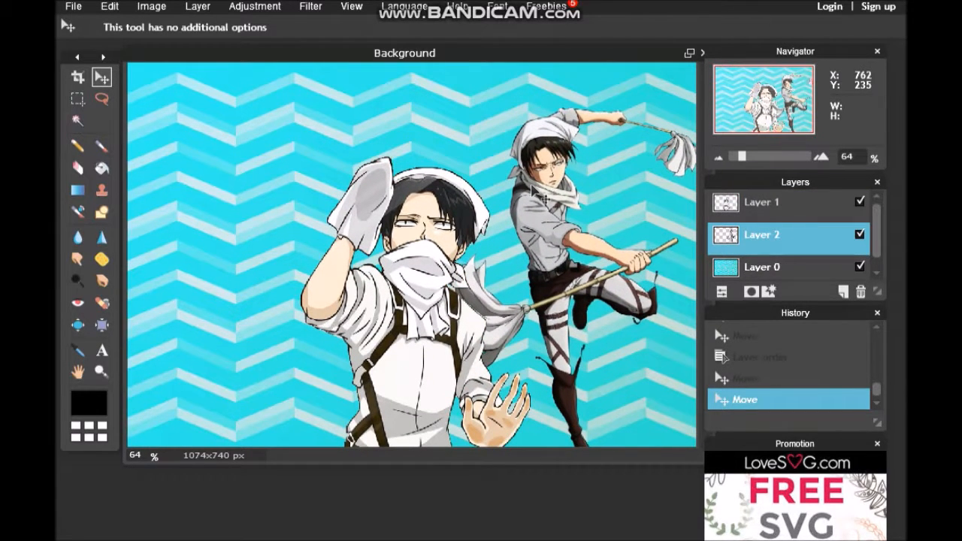
# - Move the masked character on Layer 1 up and over to the left side of the canvas
pyautogui.click(761, 203)
pyautogui.moveTo(429, 276); pyautogui.dragTo(275, 220)
# - Nudge the two-mop character on Layer 2 slightly left, and delete that layer
pyautogui.click(761, 234)
pyautogui.moveTo(524, 205); pyautogui.dragTo(505, 206)
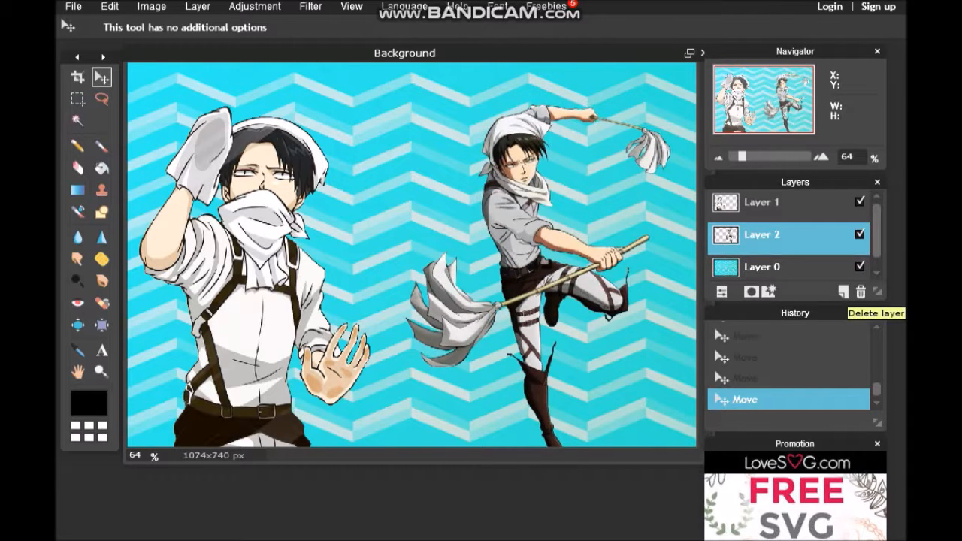
pyautogui.click(861, 291)
# - Try the image of the character thrusting a mop forward as a layer on the canvas's right side, and delete it
pyautogui.click(198, 6)
pyautogui.click(240, 78)
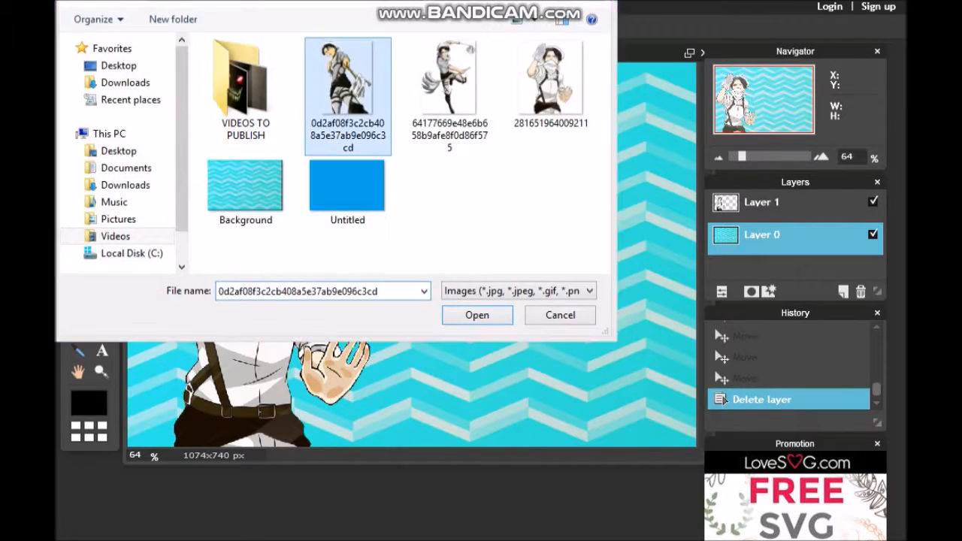
pyautogui.doubleClick(373, 111)
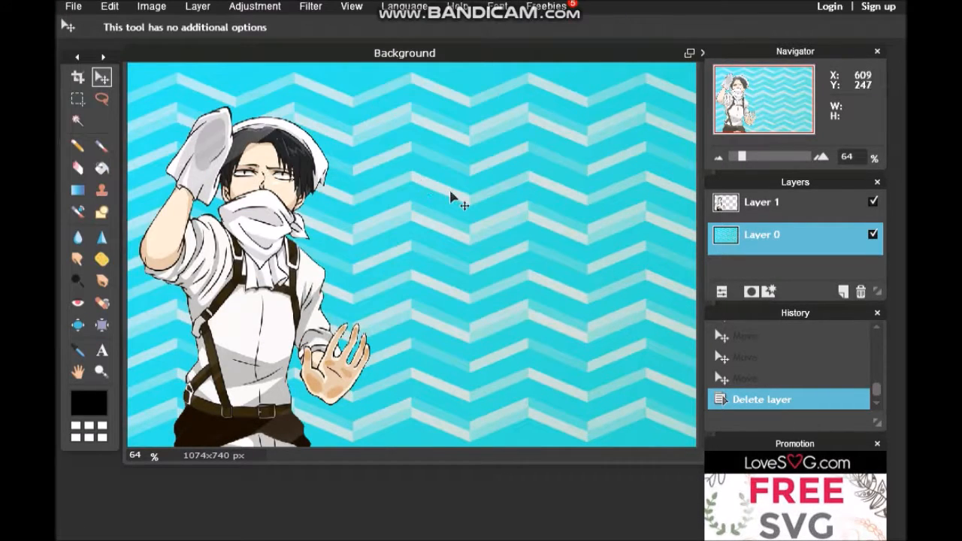
pyautogui.moveTo(414, 199); pyautogui.dragTo(549, 203)
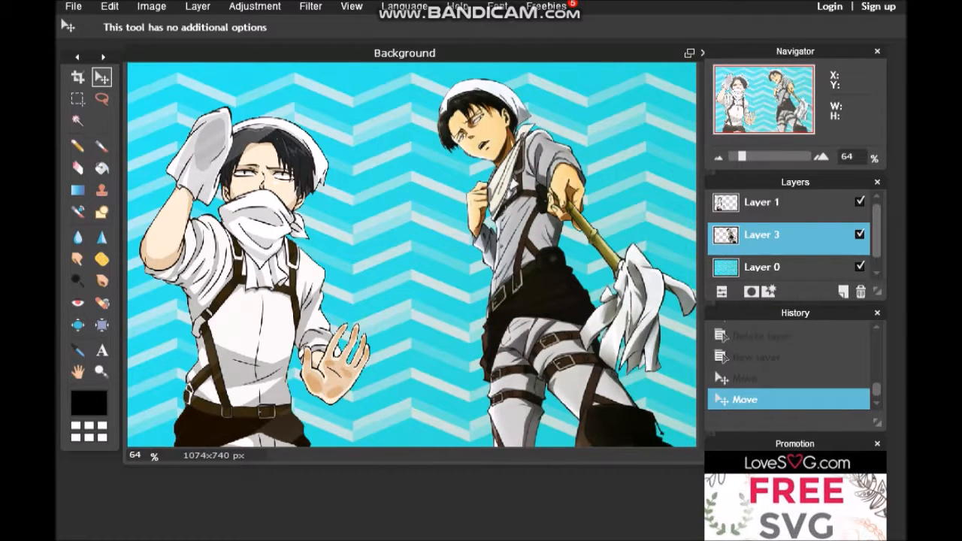
pyautogui.click(860, 292)
# - Save the composed image of the masked character on the chevron background
pyautogui.click(73, 6)
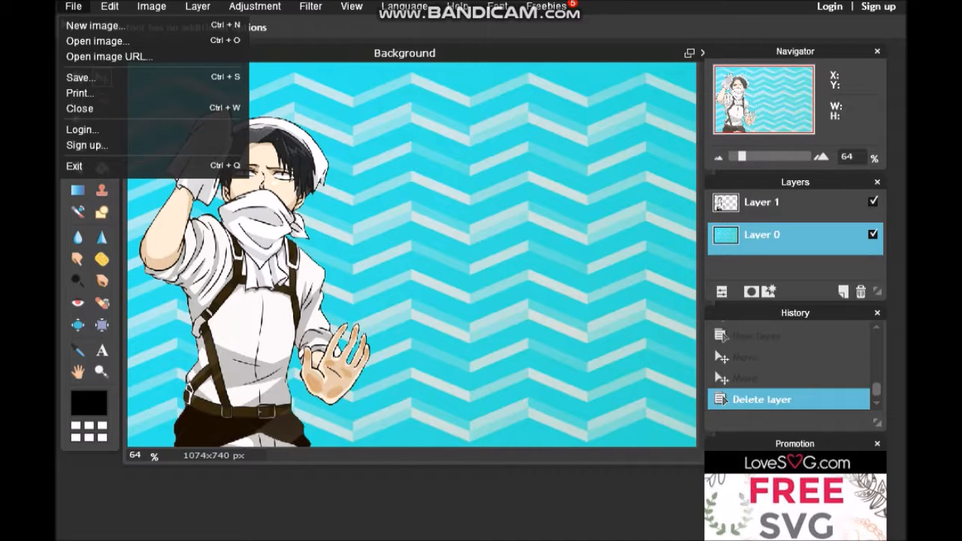
pyautogui.click(83, 78)
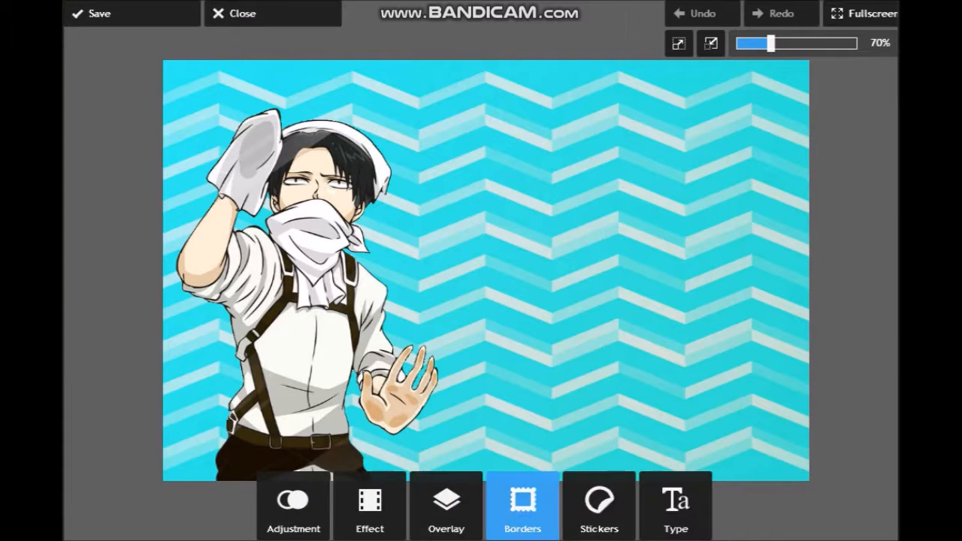
# - Try the Squarez, Zteca and Alited borders from the Bezels set on the composed image
pyautogui.click(523, 504)
pyautogui.click(421, 439)
pyautogui.click(594, 429)
pyautogui.click(352, 511)
pyautogui.click(807, 430)
pyautogui.click(351, 511)
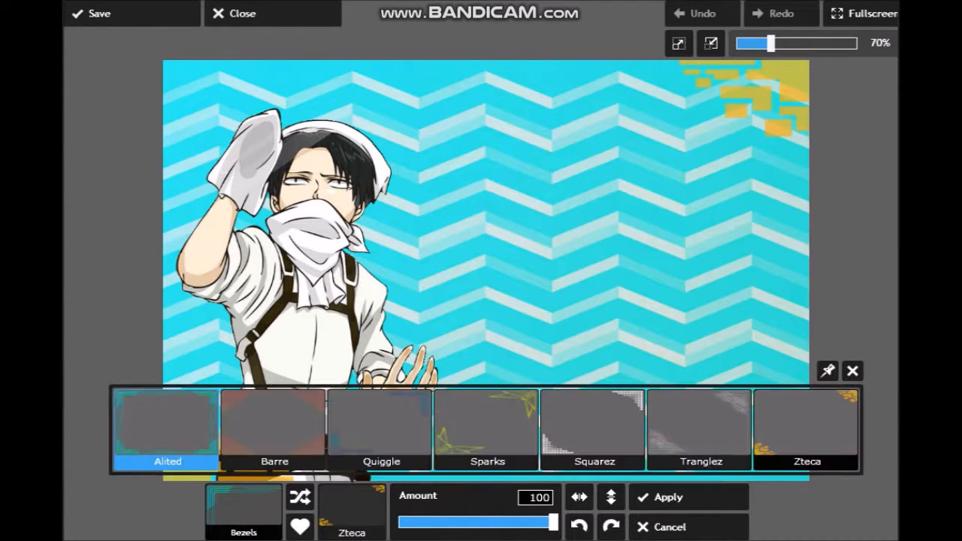
pyautogui.click(167, 430)
pyautogui.click(351, 511)
pyautogui.click(677, 527)
# - Try the Ballons, Emily and Apophenia borders from the Atticus set on the composed image
pyautogui.click(582, 440)
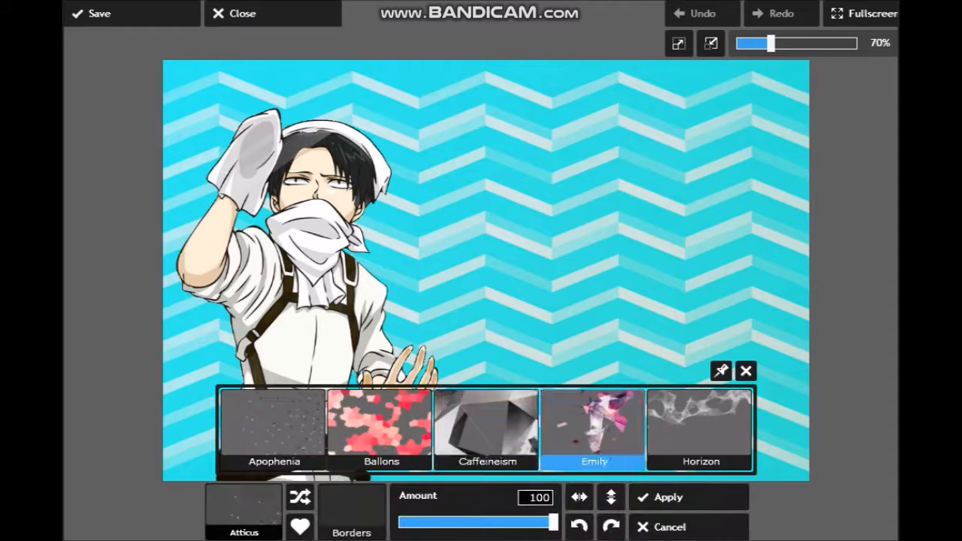
pyautogui.click(379, 430)
pyautogui.click(352, 511)
pyautogui.click(593, 430)
pyautogui.click(352, 511)
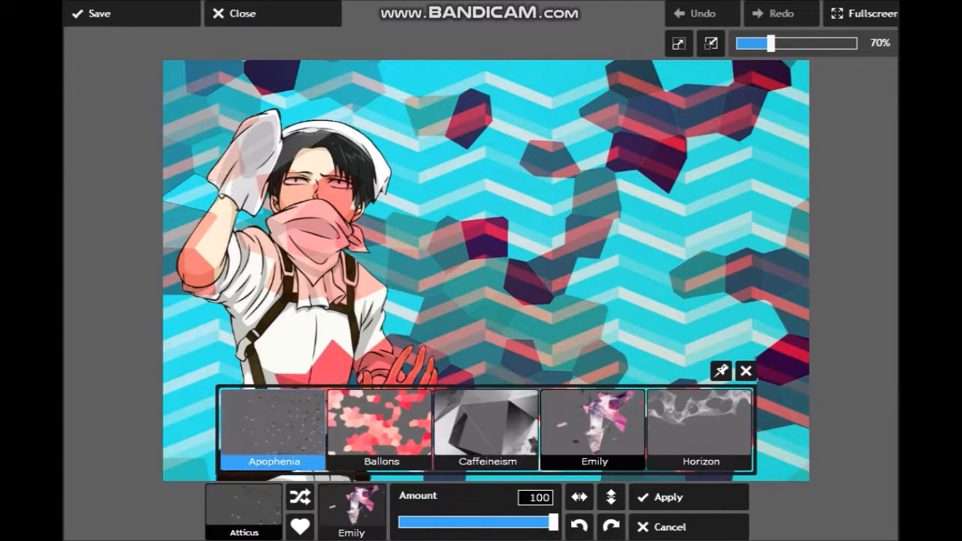
pyautogui.click(273, 429)
pyautogui.click(677, 527)
# - Try the Glitter24, Glitter5, Glitter6 and Glitter1 borders from the Glitter set on the composed image
pyautogui.click(180, 439)
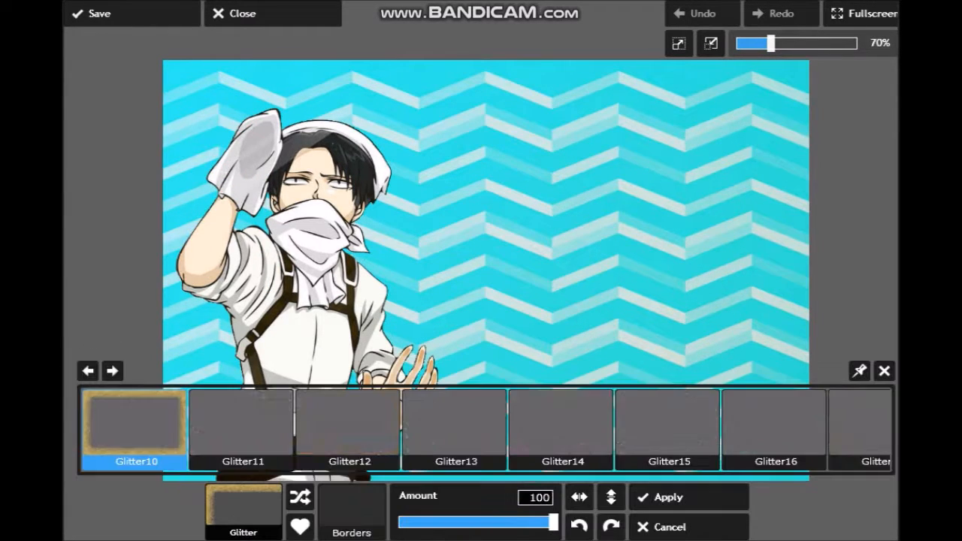
pyautogui.click(112, 371)
pyautogui.click(112, 370)
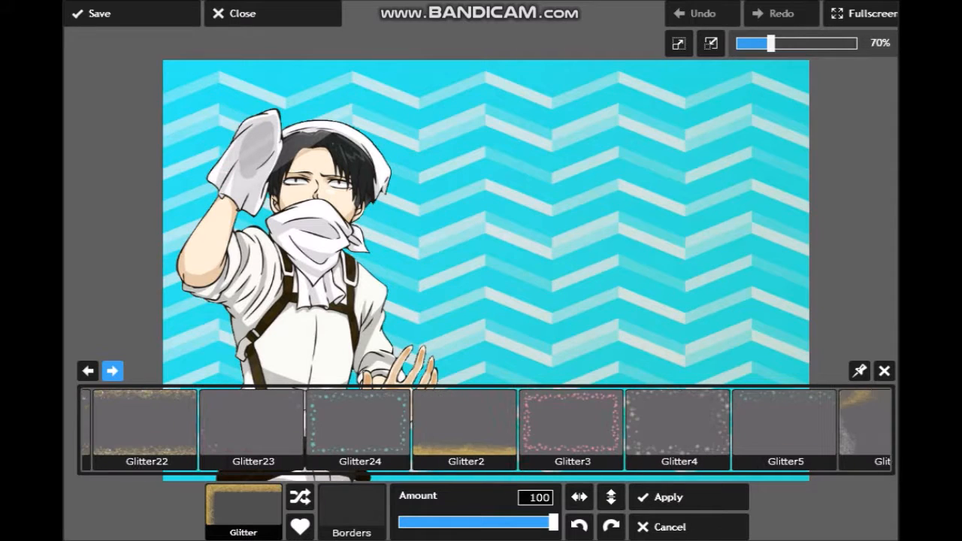
pyautogui.click(360, 423)
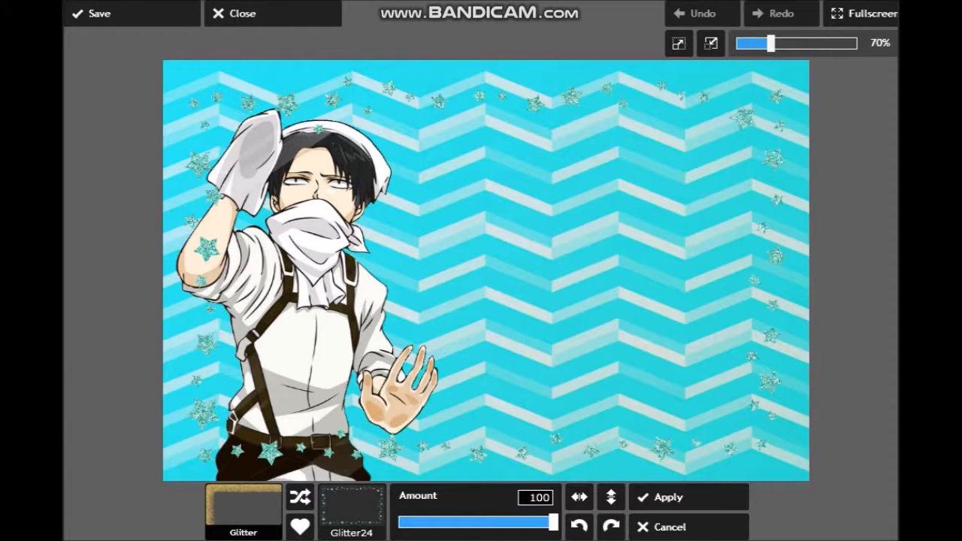
pyautogui.click(352, 511)
pyautogui.click(784, 429)
pyautogui.click(352, 511)
pyautogui.click(878, 429)
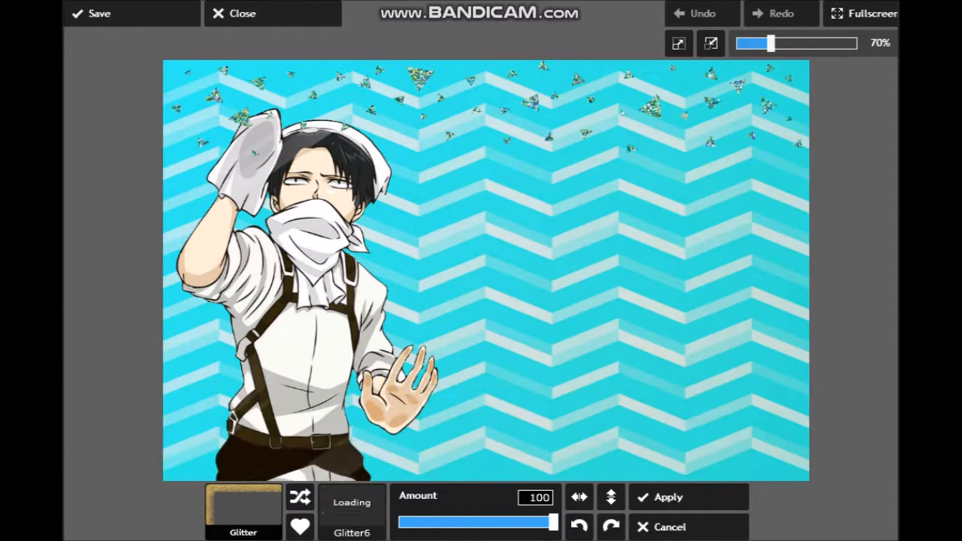
pyautogui.click(352, 511)
pyautogui.click(88, 369)
pyautogui.click(160, 429)
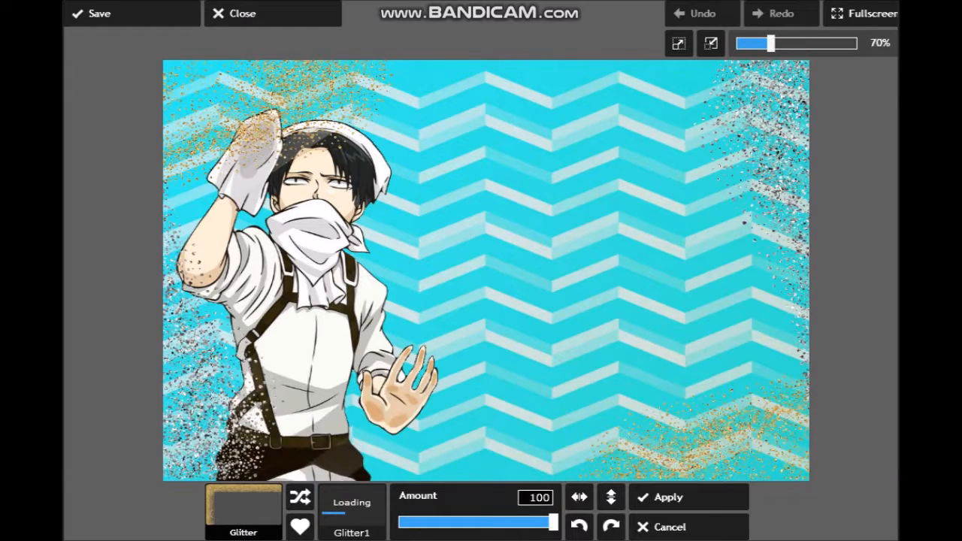
# - Apply the border of white sparkling stars from the Glitter set to the composed image
pyautogui.click(352, 511)
pyautogui.click(88, 369)
pyautogui.click(103, 425)
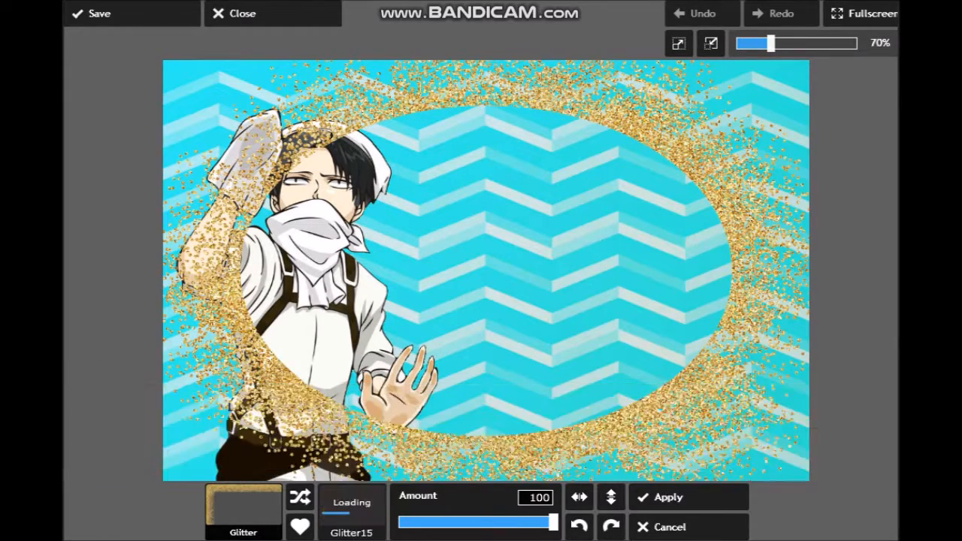
pyautogui.click(689, 497)
# - Add the black "When life gets tough remember that you're tougher" sticker from the Motivation black set beside the character
pyautogui.click(599, 505)
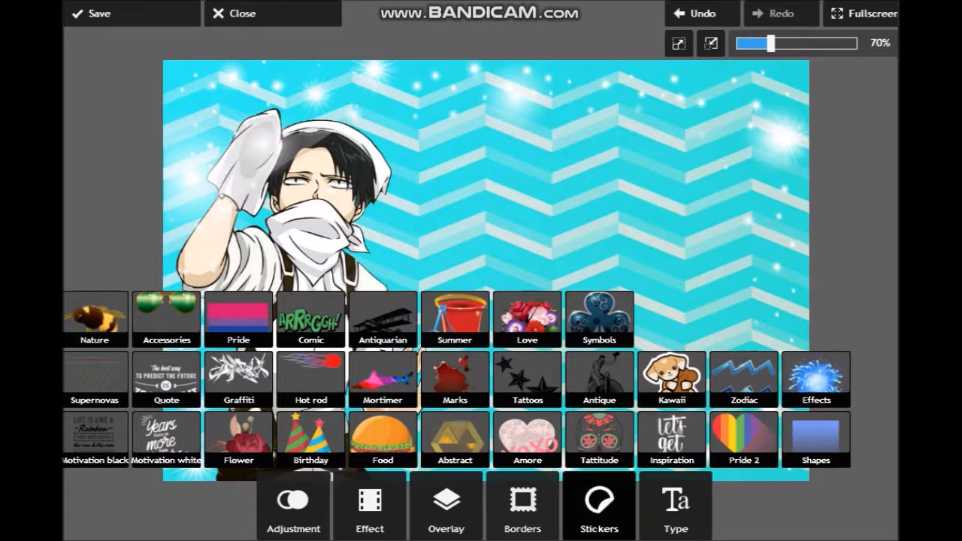
pyautogui.click(95, 440)
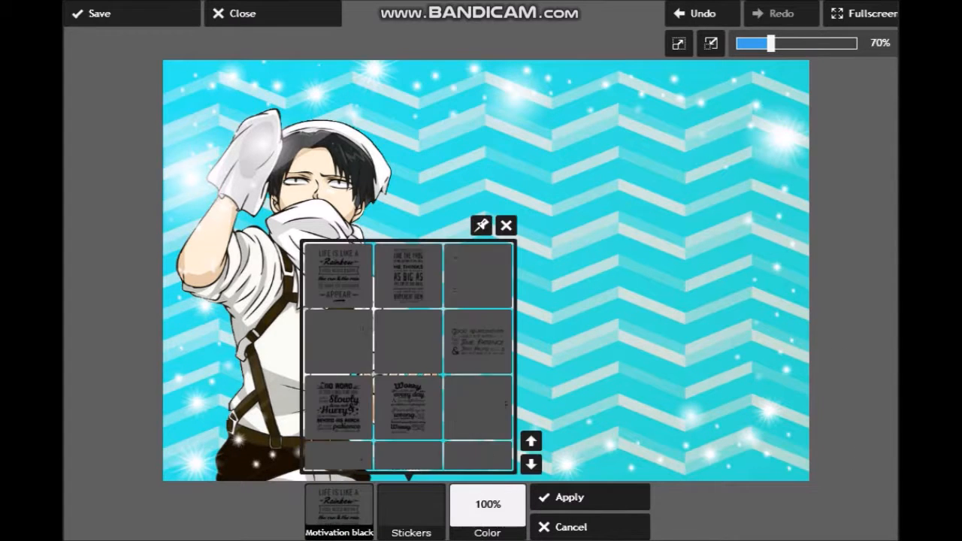
pyautogui.click(531, 465)
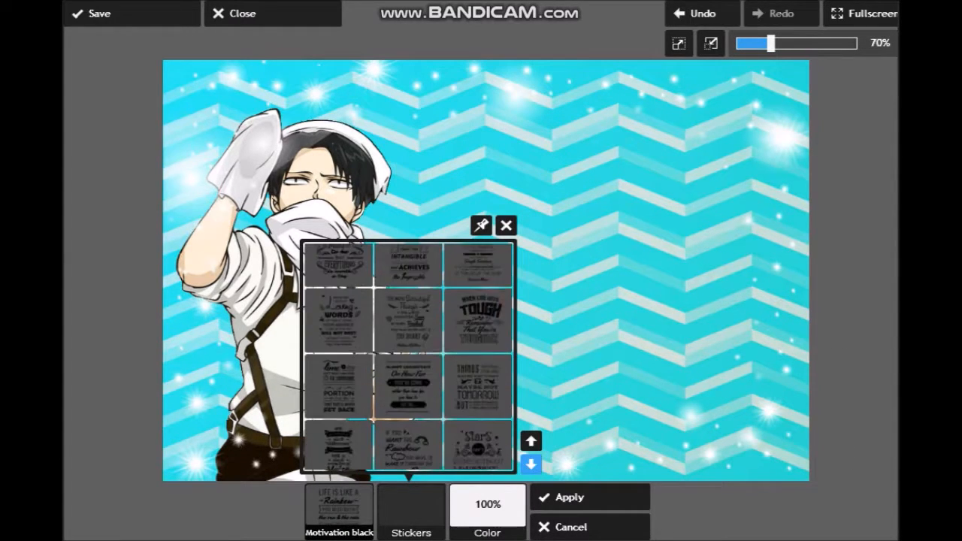
pyautogui.click(478, 318)
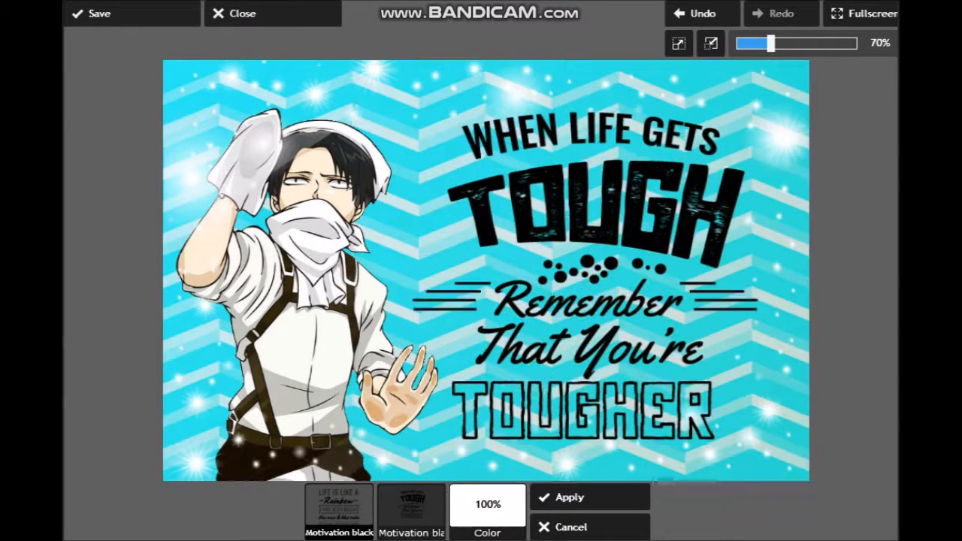
pyautogui.click(411, 511)
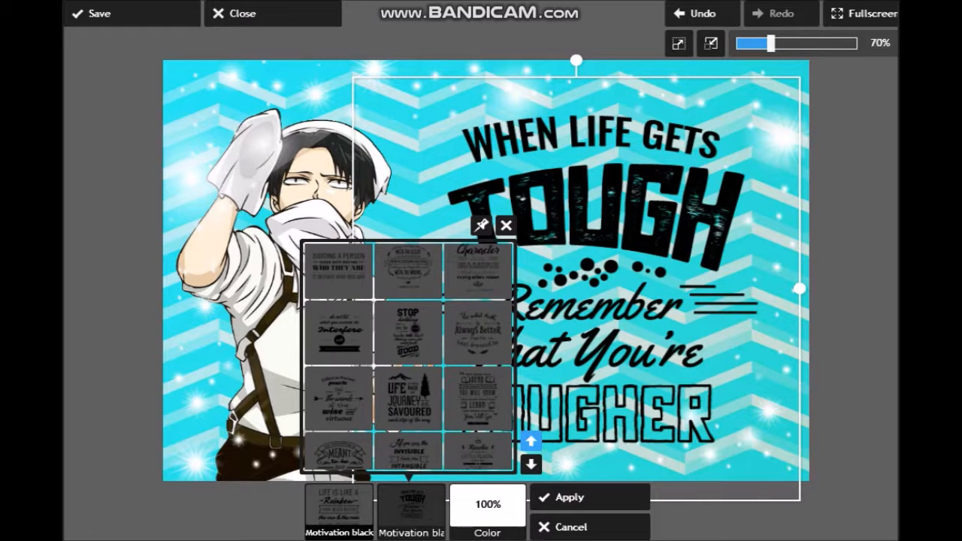
pyautogui.click(579, 497)
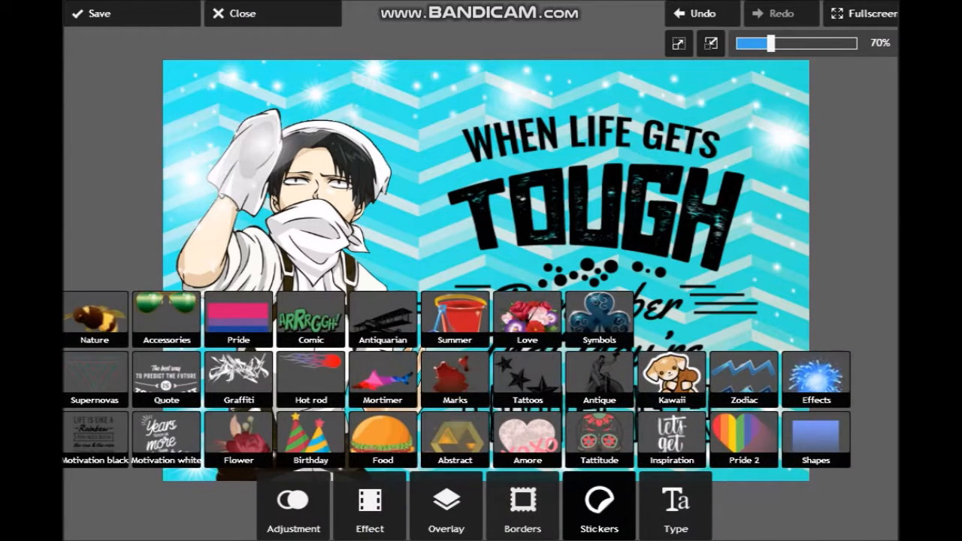
# - Browse the Supernovas, Accessories, Comic and Amore sticker sets for another decoration
pyautogui.click(94, 380)
pyautogui.click(411, 511)
pyautogui.click(167, 319)
pyautogui.click(570, 527)
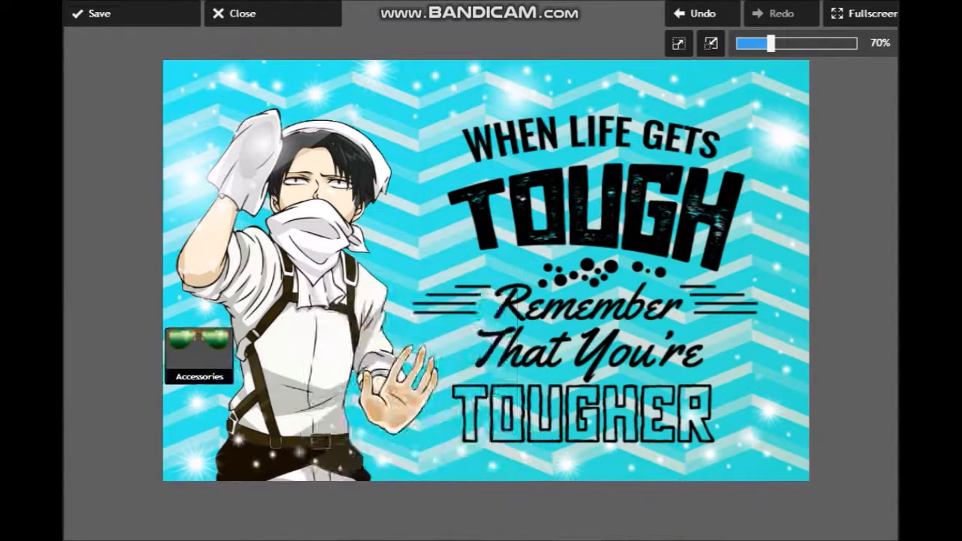
pyautogui.click(312, 320)
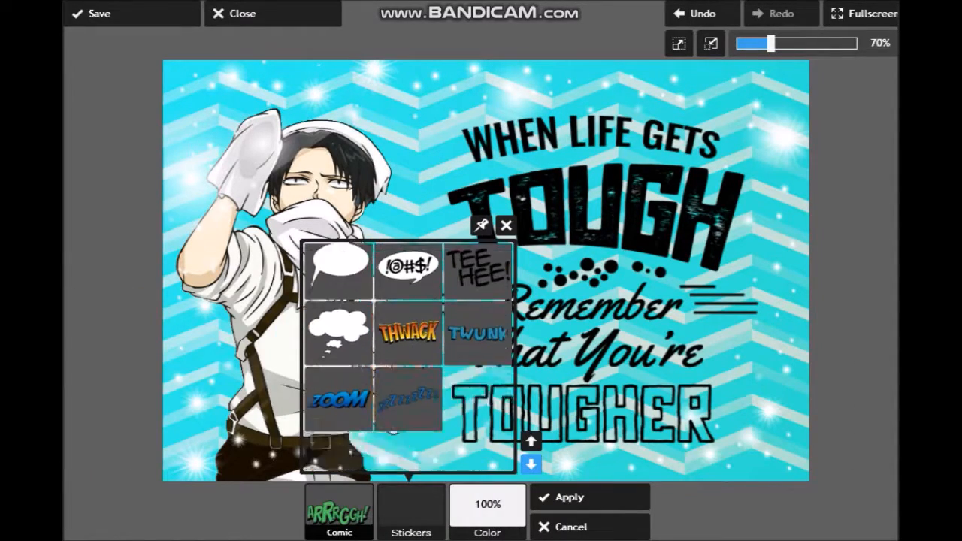
pyautogui.scroll(1, 400, 250)
pyautogui.click(531, 441)
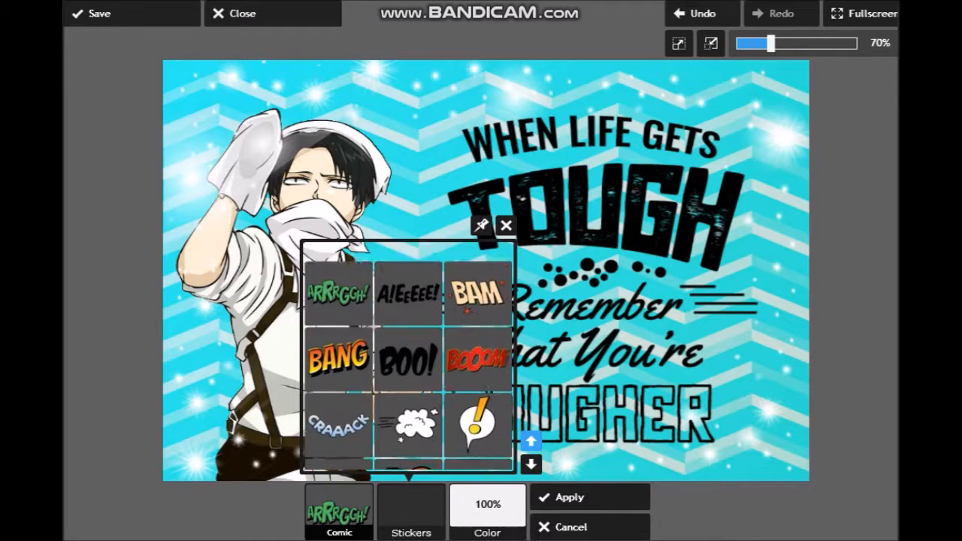
pyautogui.click(570, 526)
pyautogui.click(528, 438)
pyautogui.click(531, 464)
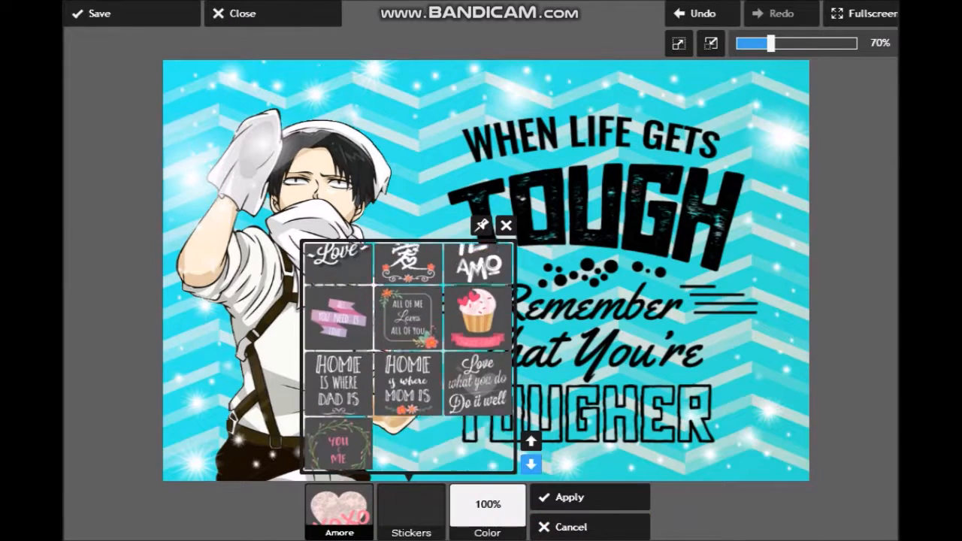
pyautogui.click(531, 442)
pyautogui.click(569, 497)
# - Add the Feather sticker from the Tattitude set between the character's head and the quote, tilted slightly counter-clockwise
pyautogui.click(598, 440)
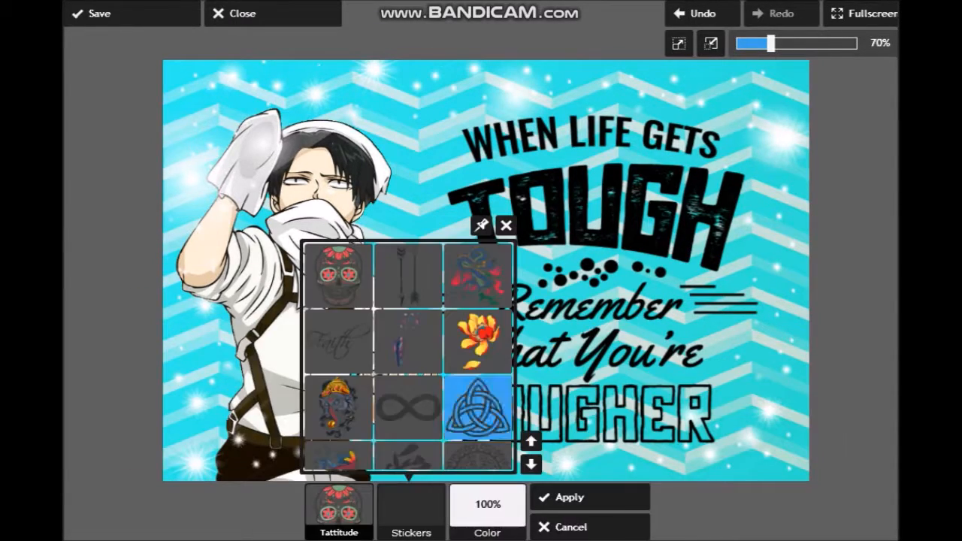
pyautogui.click(408, 341)
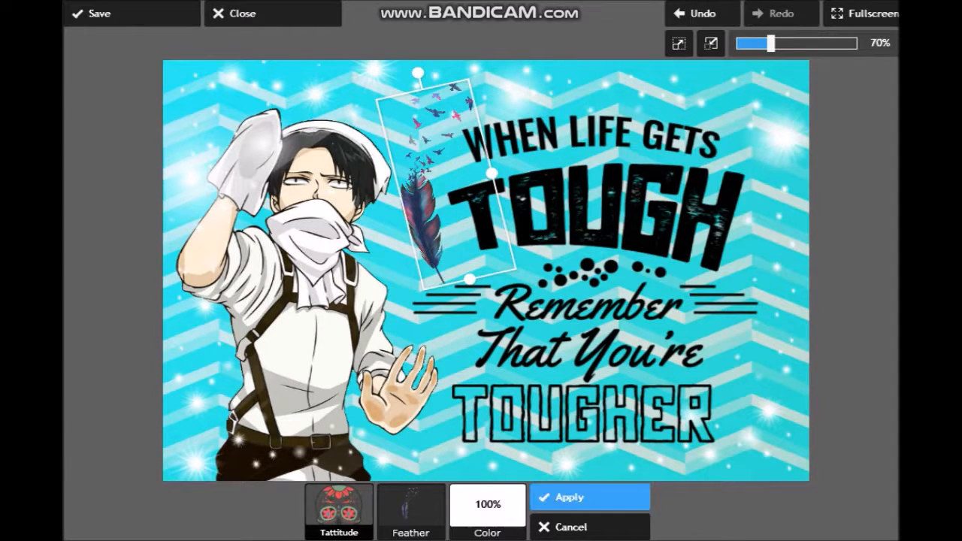
pyautogui.click(589, 497)
# - Try effects from the Vintage set on the decorated image, and cancel them
pyautogui.click(369, 507)
pyautogui.click(340, 436)
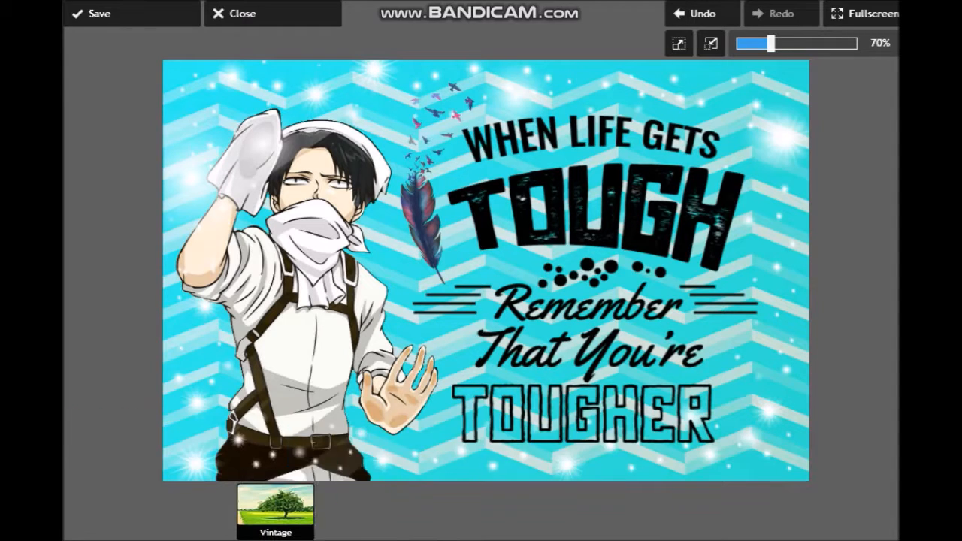
pyautogui.click(775, 430)
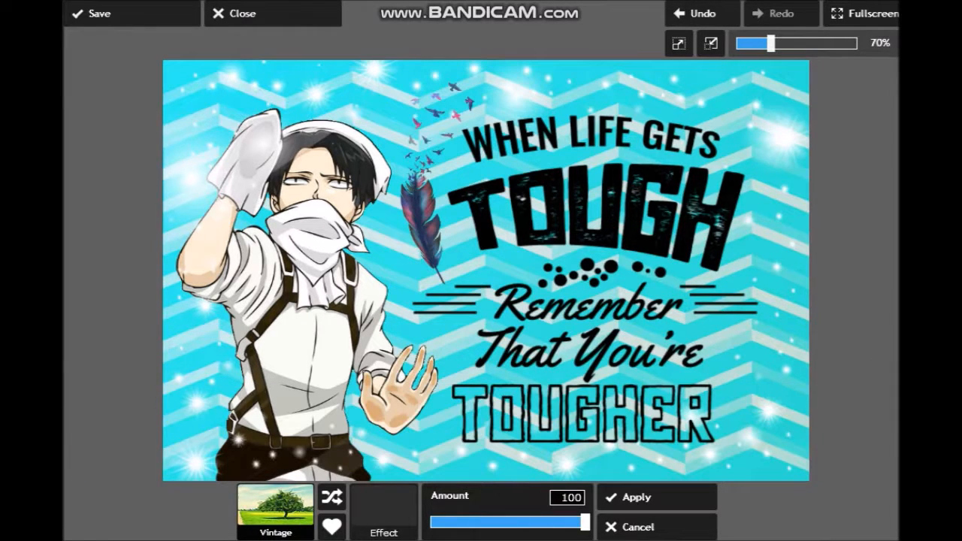
pyautogui.click(384, 511)
pyautogui.click(562, 430)
pyautogui.click(383, 511)
pyautogui.click(112, 370)
pyautogui.click(637, 526)
# - Try the Artfunkle effect from the Creative set on the image, and cancel it
pyautogui.click(192, 439)
pyautogui.click(136, 425)
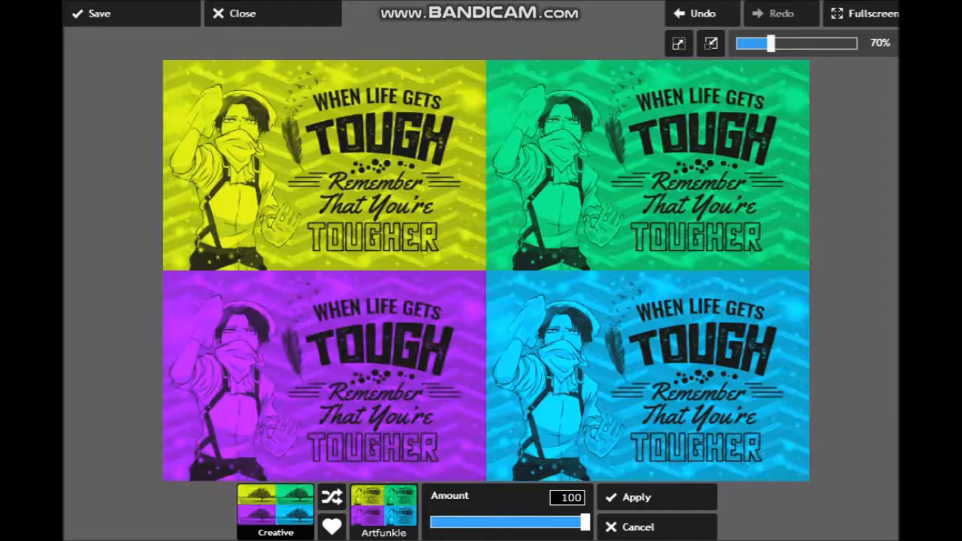
pyautogui.click(384, 511)
pyautogui.click(112, 371)
pyautogui.click(637, 527)
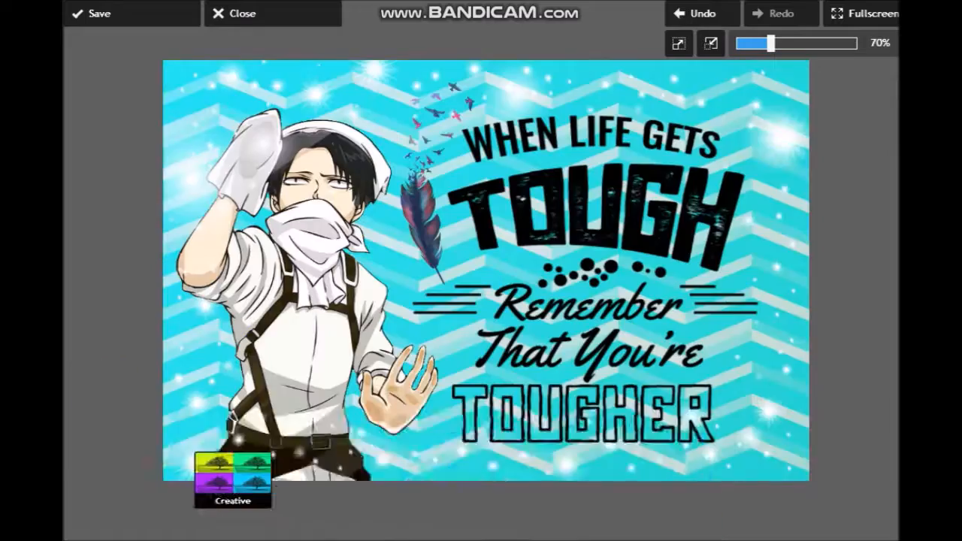
# - Try the Monochrome effect from the Atomic set at a reduced amount, and cancel it
pyautogui.click(100, 439)
pyautogui.click(112, 370)
pyautogui.click(88, 370)
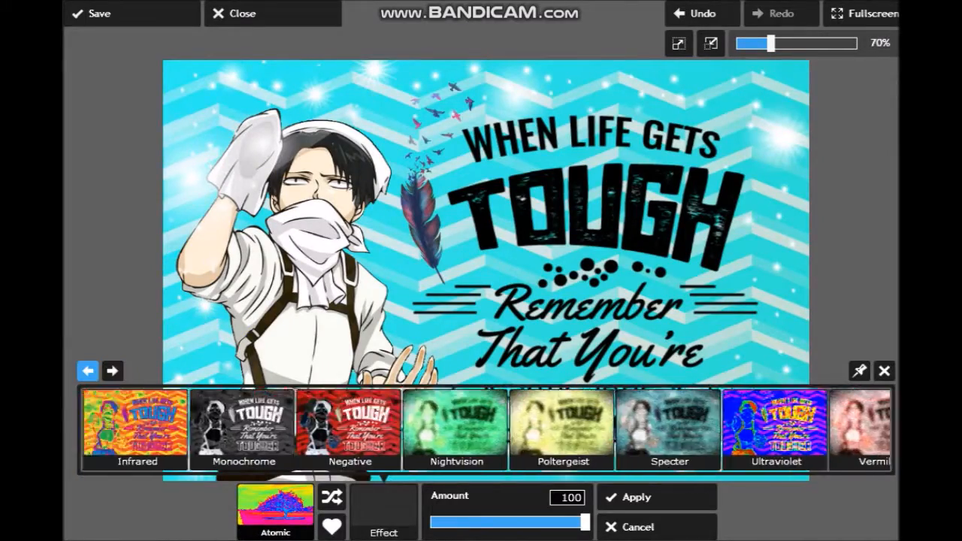
pyautogui.click(242, 425)
pyautogui.moveTo(585, 522); pyautogui.dragTo(473, 523)
pyautogui.click(637, 527)
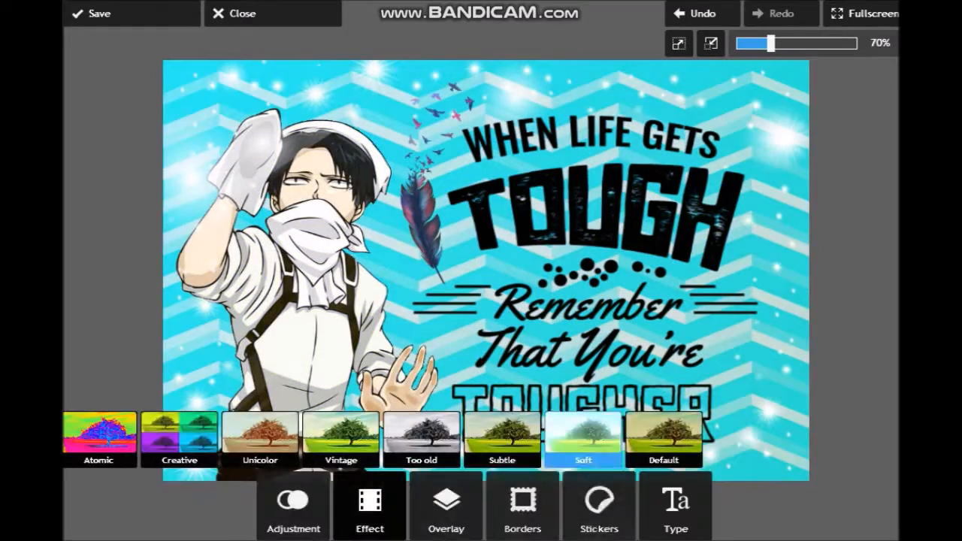
# - Try several effects from the Too old set, including random picks such as Logan, and cancel them
pyautogui.click(421, 440)
pyautogui.click(272, 425)
pyautogui.click(332, 497)
pyautogui.click(331, 496)
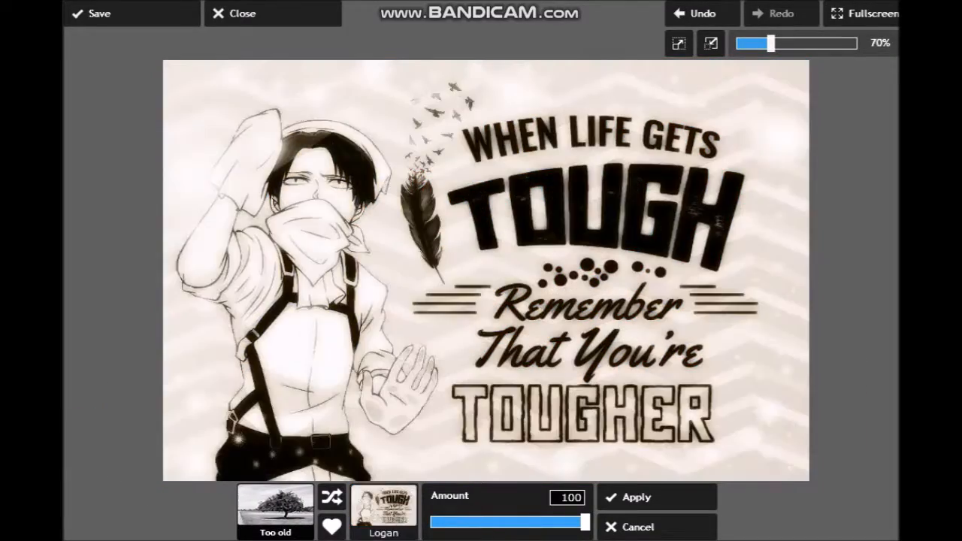
pyautogui.click(637, 527)
# - Try the Ethan effect from the Unicolor set on the image, and cancel it
pyautogui.click(501, 440)
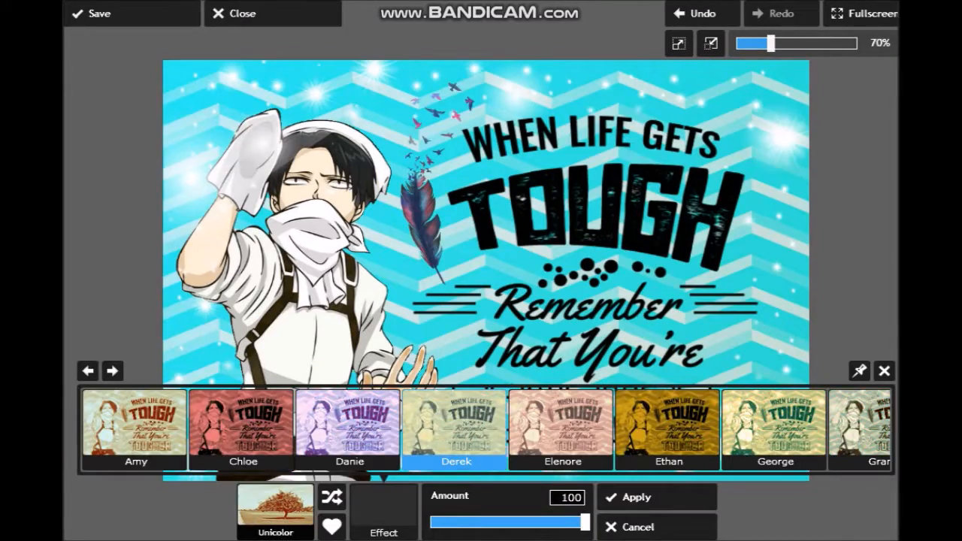
pyautogui.click(668, 426)
pyautogui.click(659, 527)
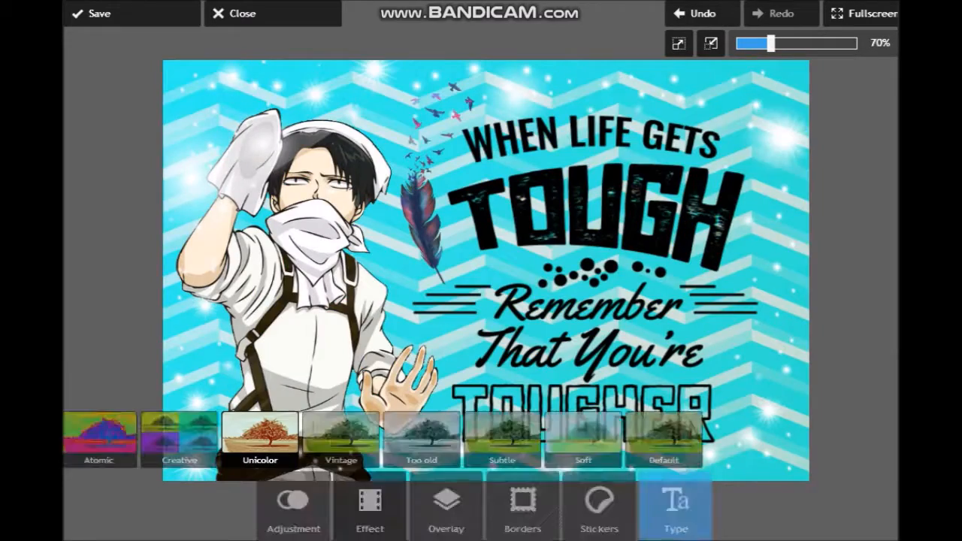